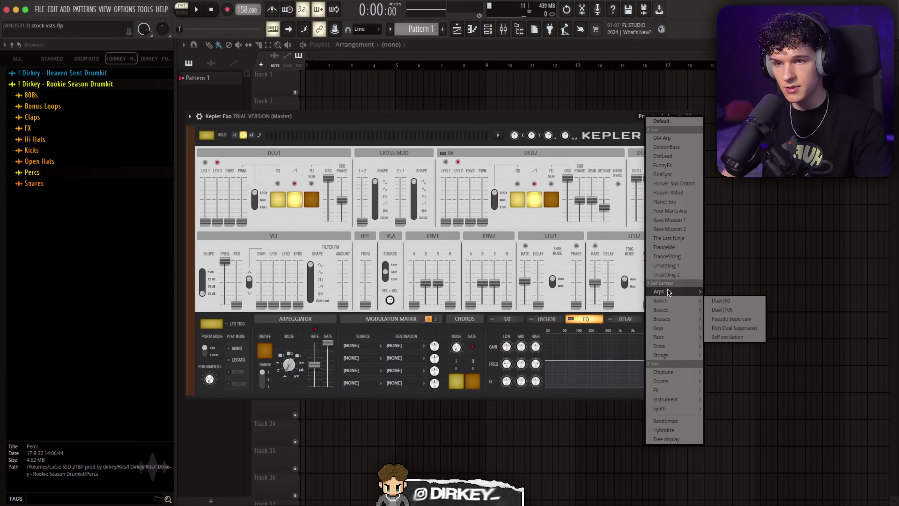
Load the Obkeys preset on Kepler Exo and bring up the piano roll's scale menu.
{"action": "mouse_move", "coordinate": [671, 345]}
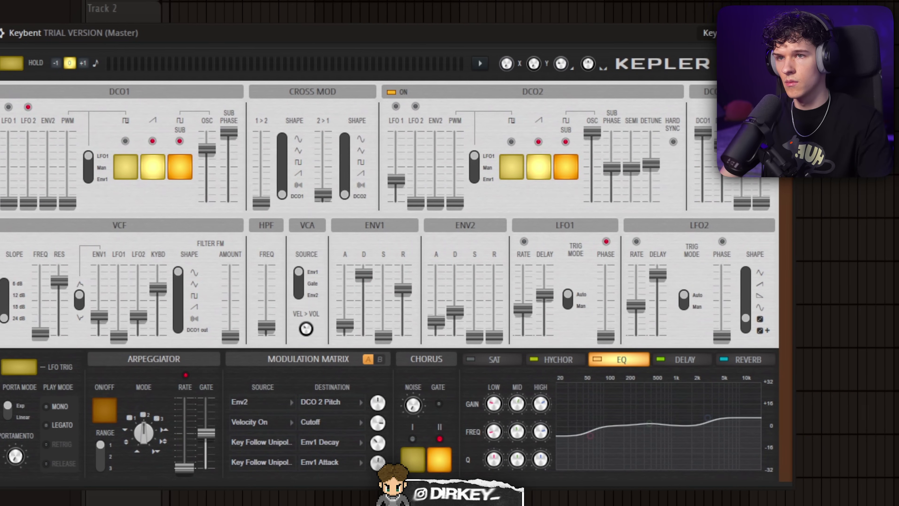
{"action": "left_click", "coordinate": [706, 32]}
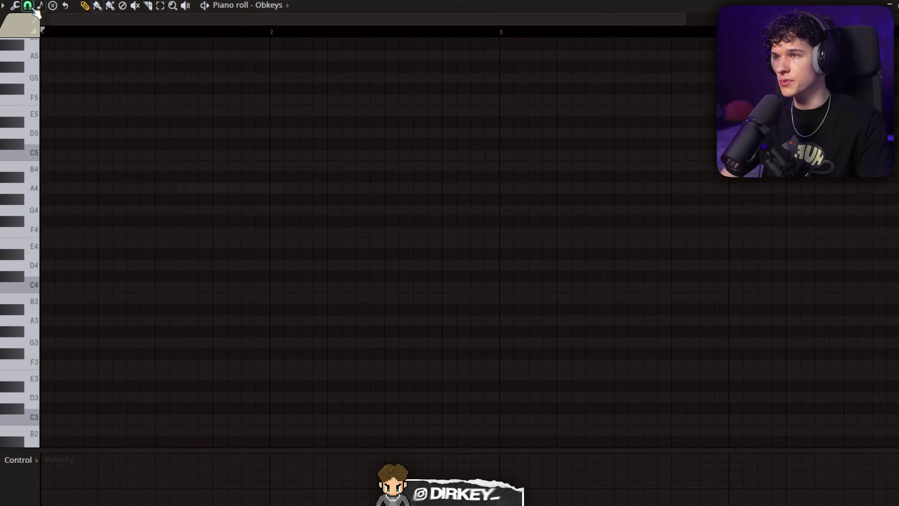
{"action": "left_click", "coordinate": [39, 6]}
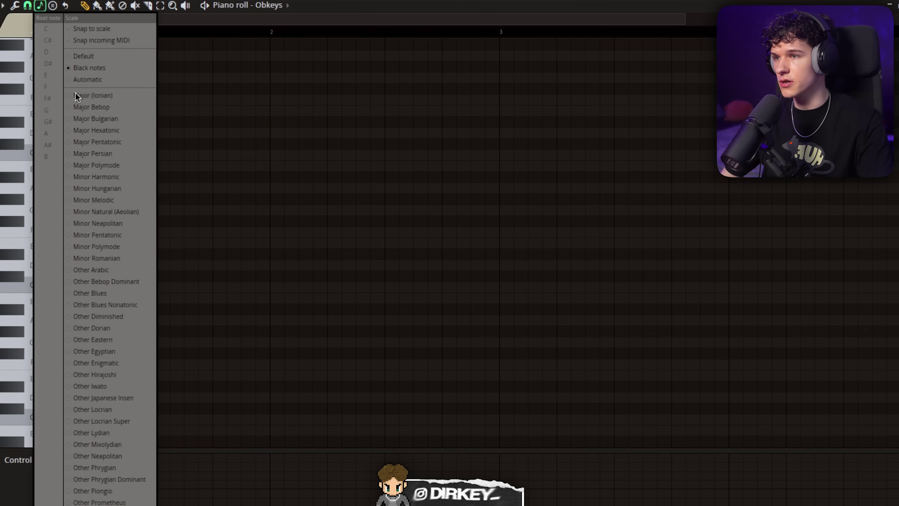
Set the scale to Minor Natural (Aeolian) and draw an F#4 phrase, duplicating it across bars.
{"action": "left_click", "coordinate": [98, 213]}
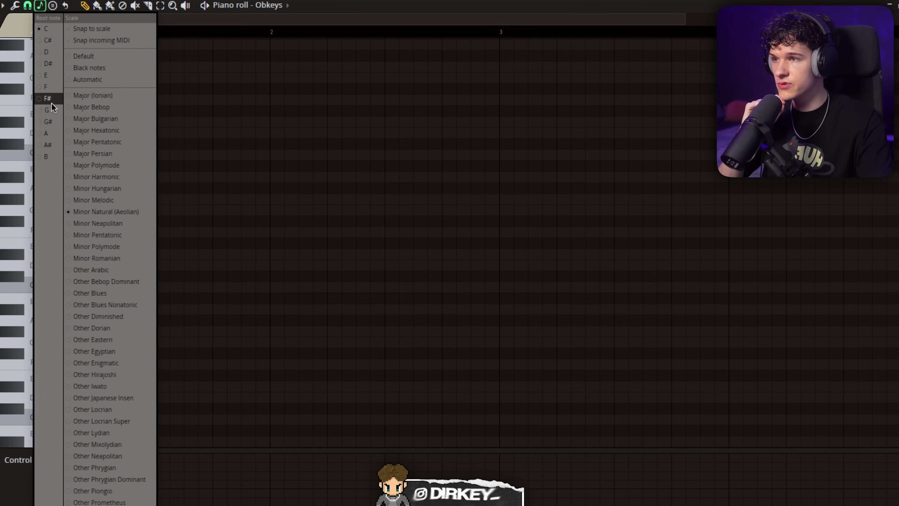
{"action": "key", "text": "Escape"}
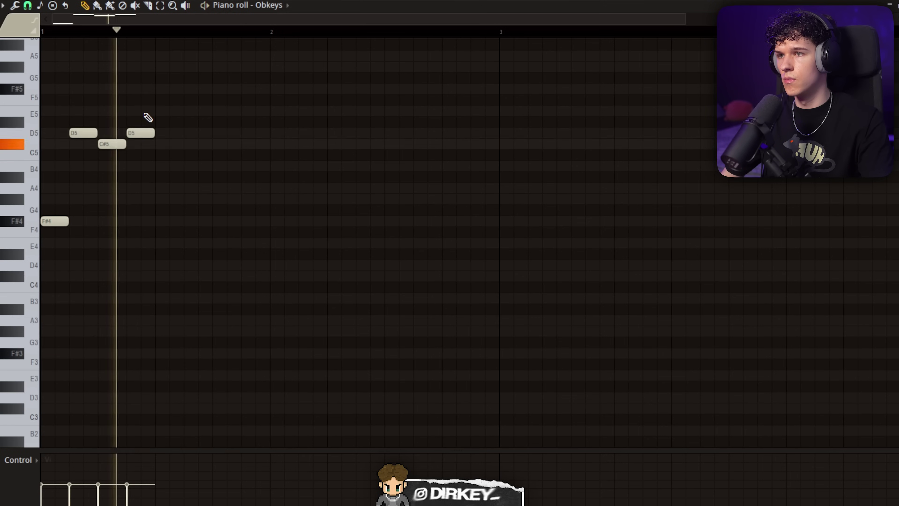
{"action": "left_click", "coordinate": [140, 223]}
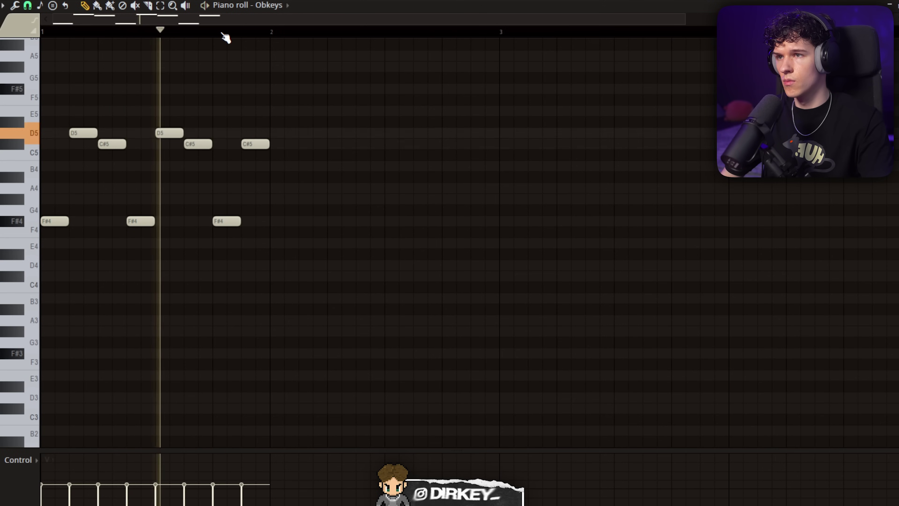
{"action": "key", "text": "ctrl+b"}
{"action": "key", "text": "ctrl+b"}
{"action": "key", "text": "ctrl+b"}
{"action": "key", "text": "ctrl+b"}
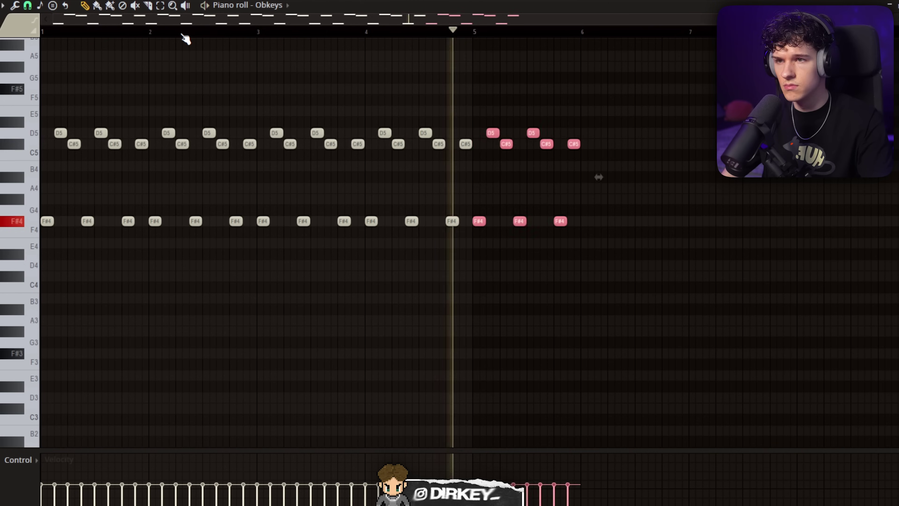
{"action": "key", "text": "ctrl+b"}
{"action": "scroll", "coordinate": [180, 36], "scroll_direction": "down", "scroll_amount": 2}
{"action": "key", "text": "ctrl+d"}
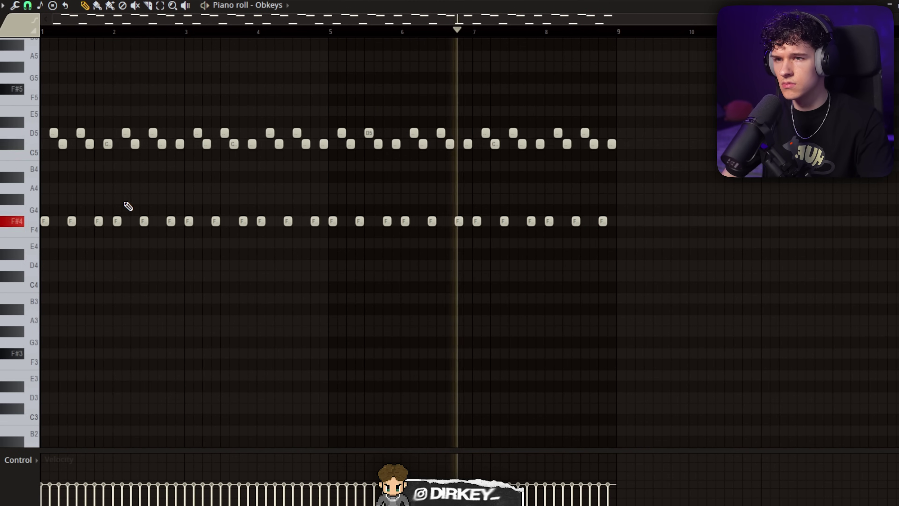
{"action": "key", "text": "space"}
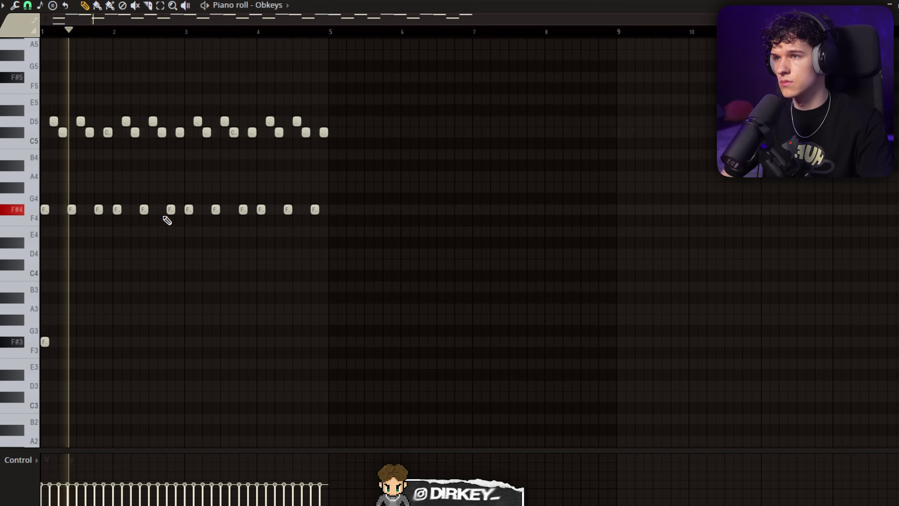
Add F#5, F#3 and high accent notes, then duplicate bars 1–4 into bars 5–8.
{"action": "left_click", "coordinate": [152, 77]}
{"action": "left_click", "coordinate": [188, 341]}
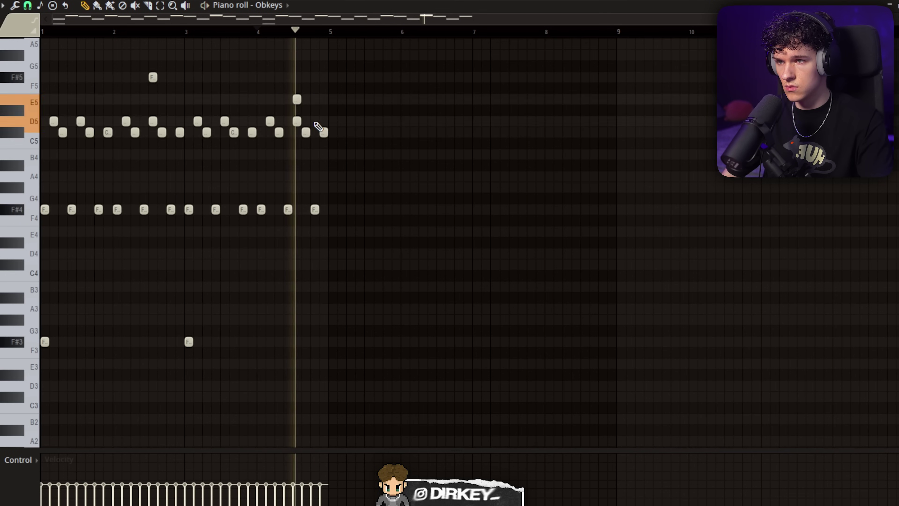
{"action": "left_click", "coordinate": [315, 122]}
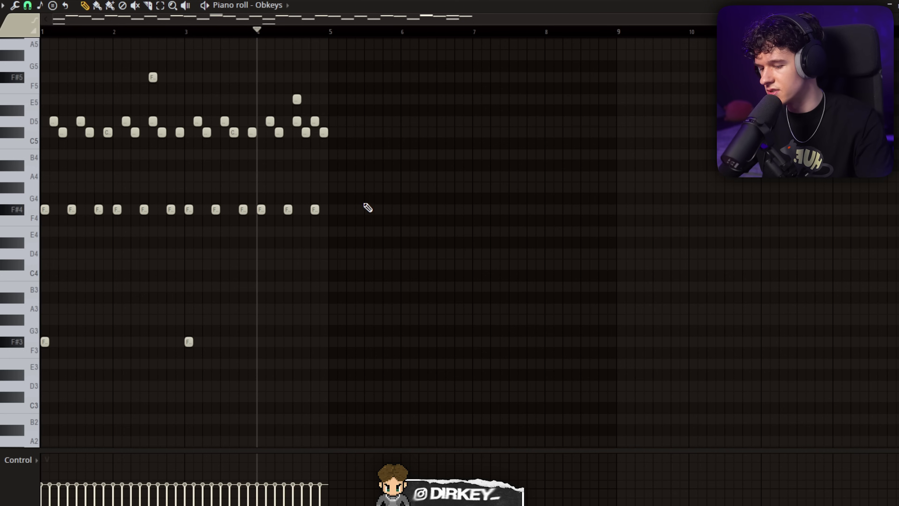
{"action": "key", "text": "ctrl+b"}
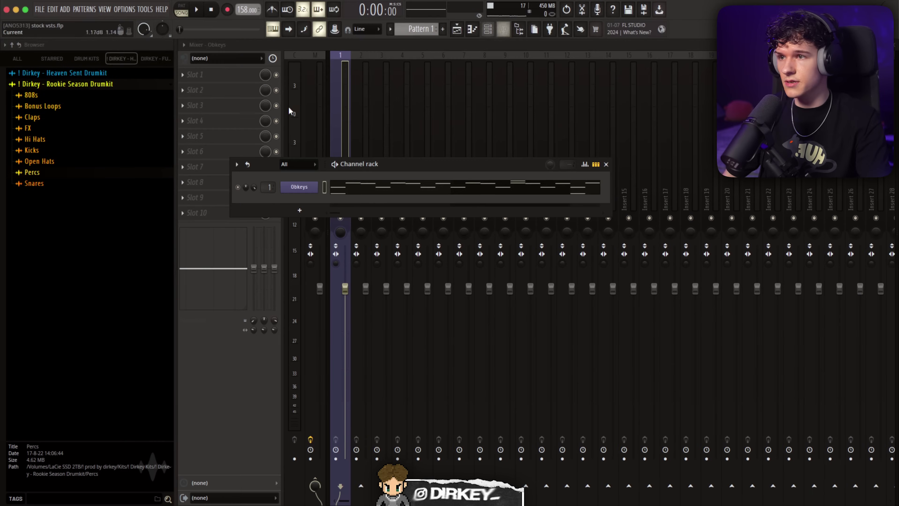
Load Fruity Parametric EQ 2 on Obkeys with a band 1 low cut, treble boost and low-mid adjustment.
{"action": "left_click", "coordinate": [289, 111]}
{"action": "left_click", "coordinate": [195, 75]}
{"action": "left_click", "coordinate": [317, 148]}
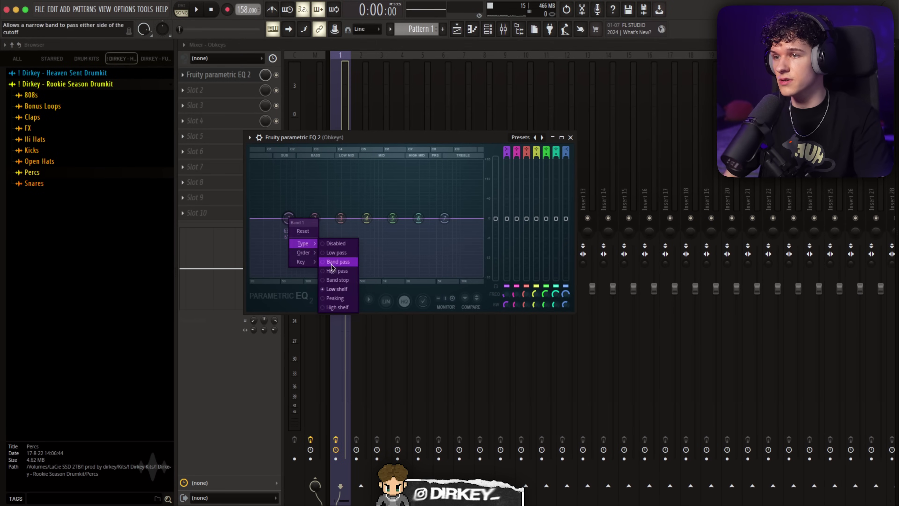
{"action": "left_click", "coordinate": [336, 270]}
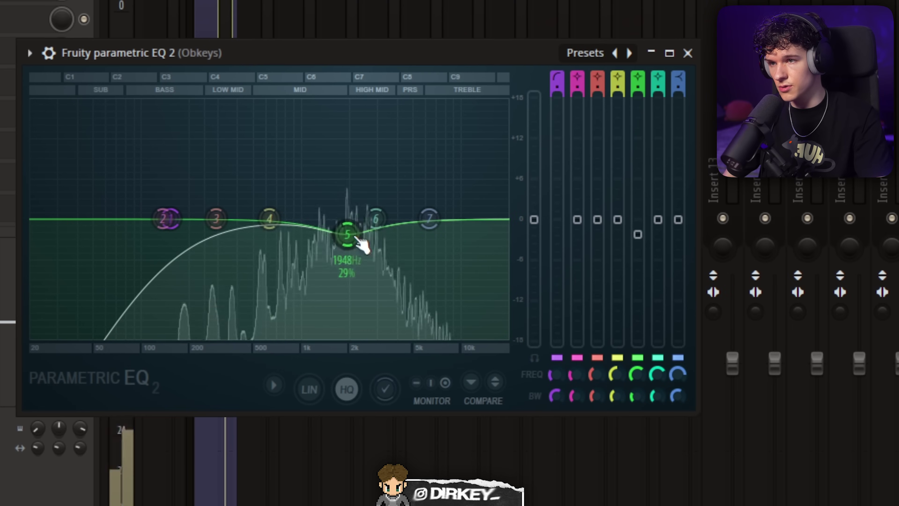
{"action": "left_click_drag", "start_coordinate": [459, 190], "coordinate": [454, 183]}
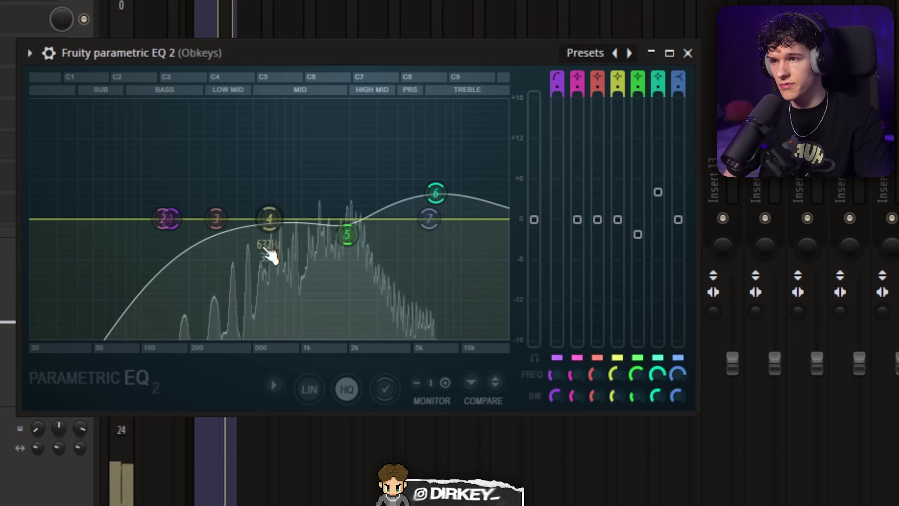
{"action": "left_click_drag", "start_coordinate": [218, 221], "coordinate": [201, 192]}
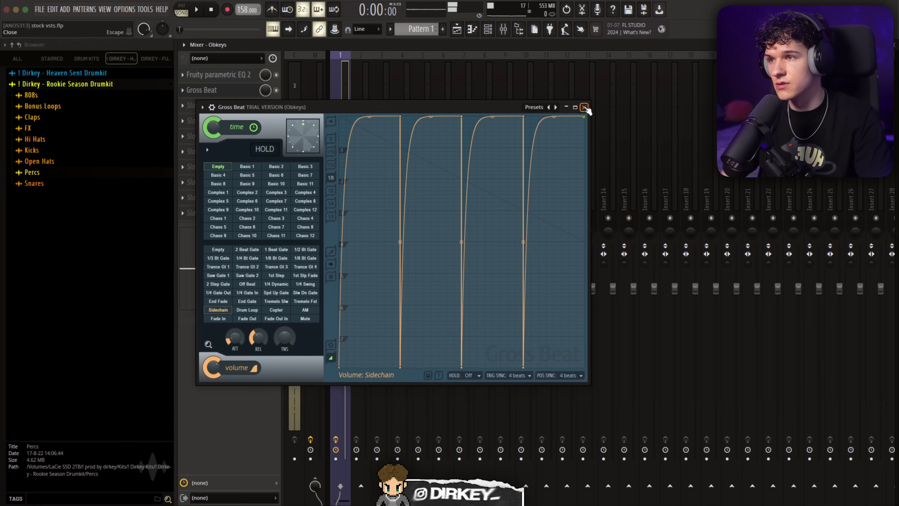
Close the Gross Beat window.
{"action": "key", "text": "Escape"}
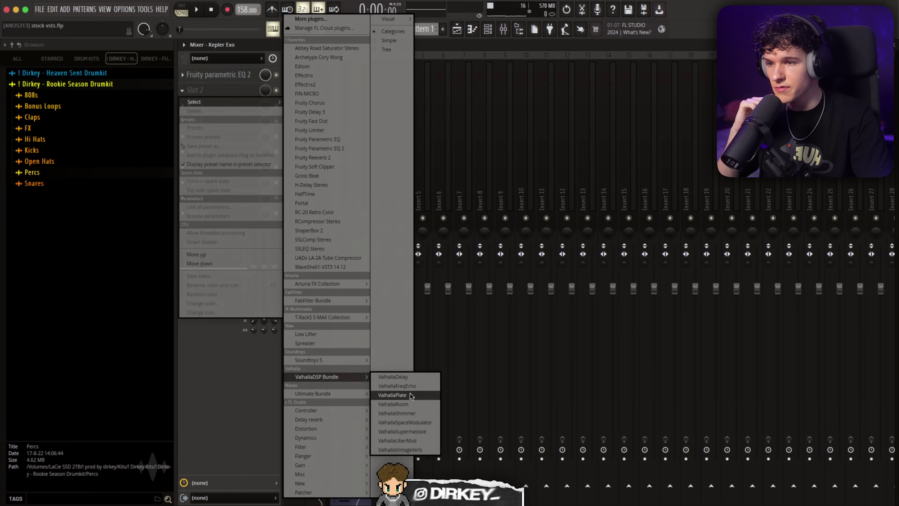
Load ValhallaVintageVerb into Kepler Exo's Slot 2 and turn its MIX down to 27.2%.
{"action": "left_click", "coordinate": [401, 449]}
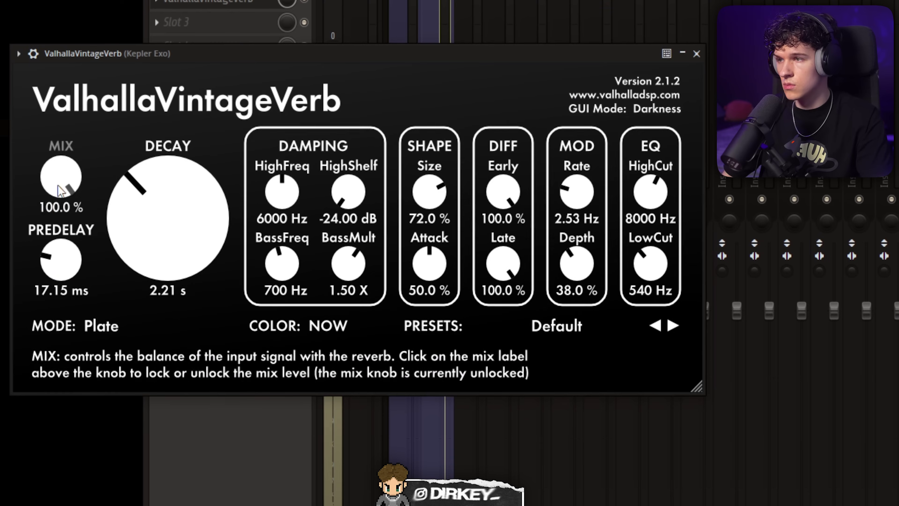
{"action": "left_click_drag", "start_coordinate": [60, 191], "coordinate": [54, 195]}
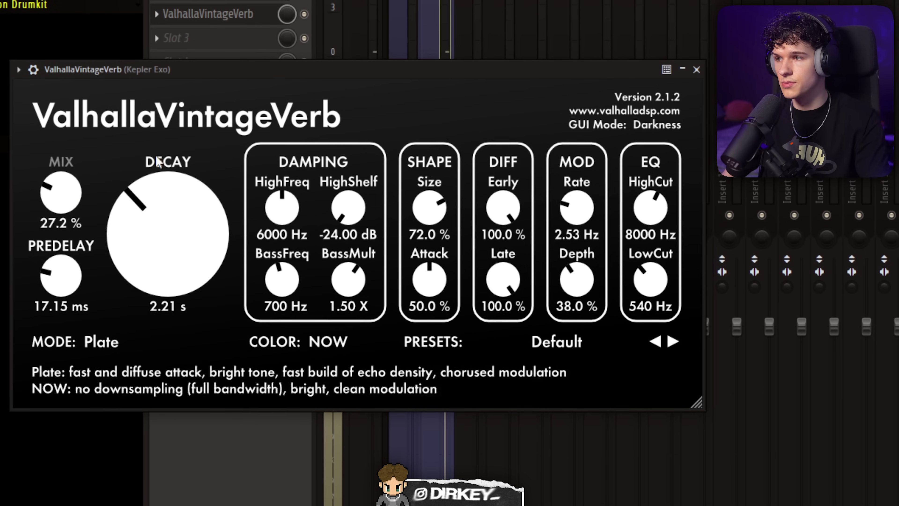
{"action": "left_click_drag", "start_coordinate": [81, 212], "coordinate": [64, 206]}
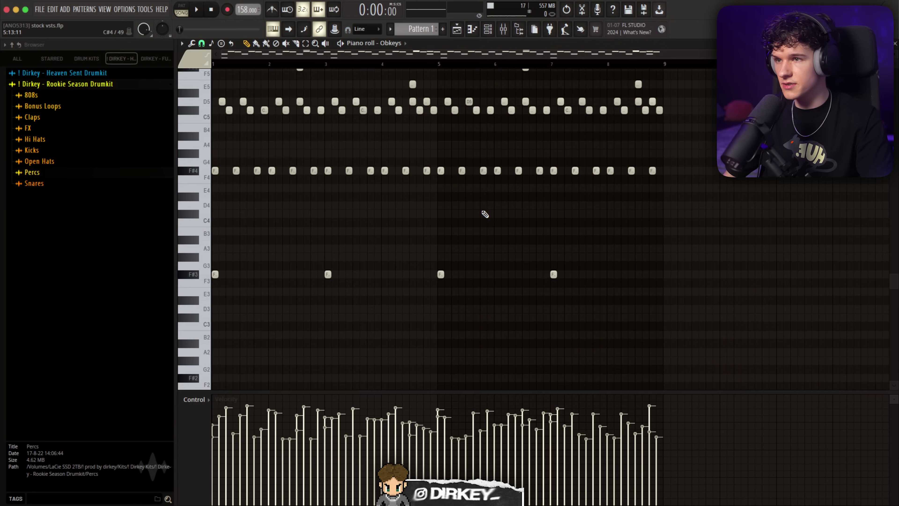
Browse FLEX instrument presets, trying 80s Theatre before settling on Chiffer Lead.
{"action": "scroll", "coordinate": [484, 210], "scroll_direction": "up", "scroll_amount": 3}
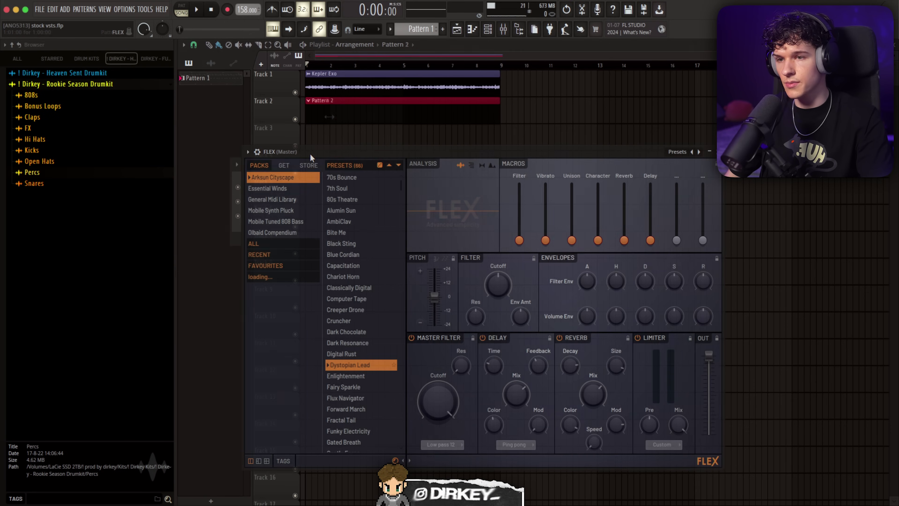
{"action": "left_click_drag", "start_coordinate": [311, 157], "coordinate": [276, 148]}
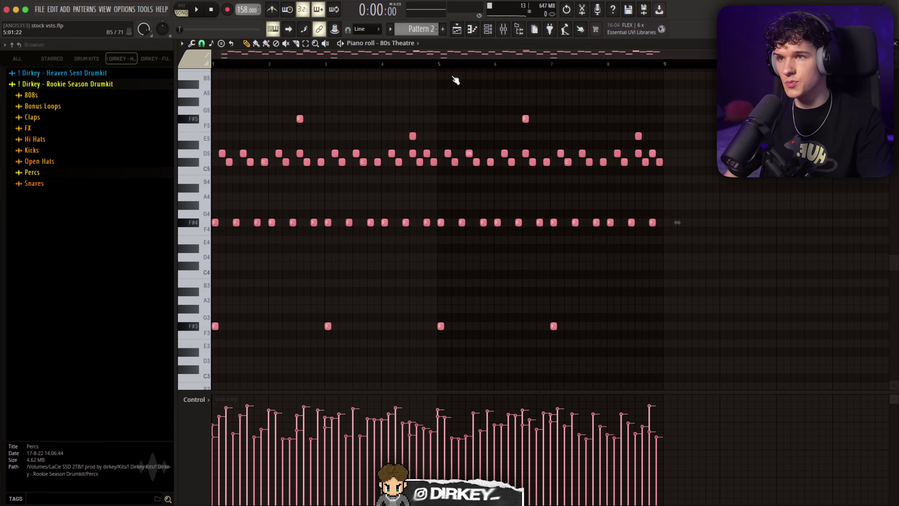
{"action": "left_click", "coordinate": [487, 32]}
{"action": "left_click", "coordinate": [315, 207]}
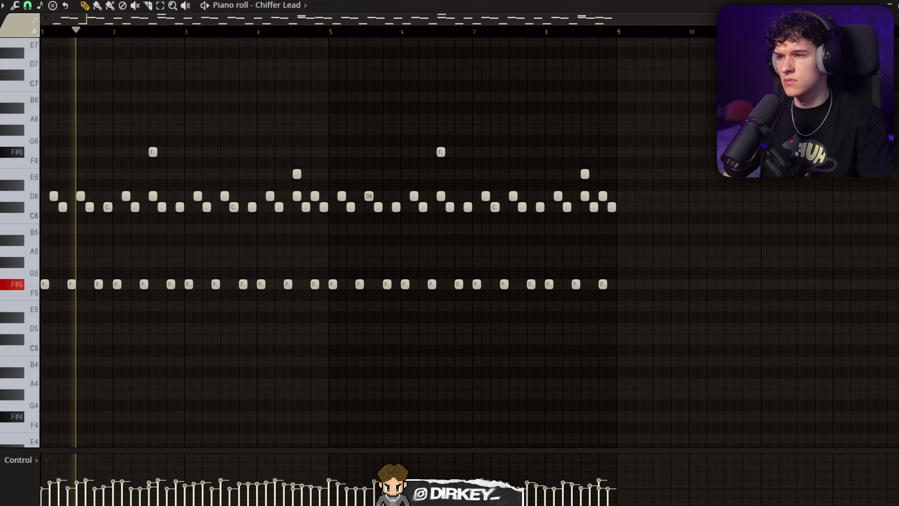
{"action": "scroll", "coordinate": [325, 157], "scroll_direction": "down", "scroll_amount": 3}
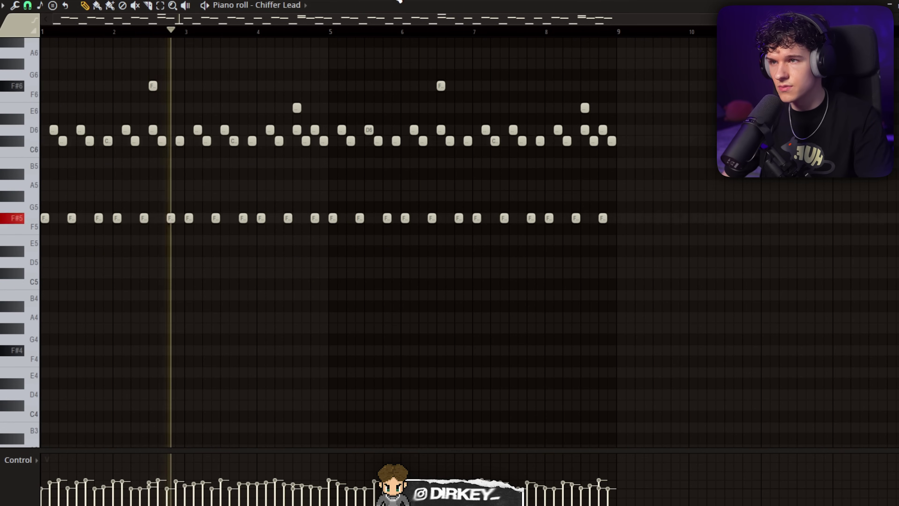
{"action": "key", "text": "F6"}
{"action": "left_click", "coordinate": [163, 227]}
{"action": "scroll", "coordinate": [179, 409], "scroll_direction": "down", "scroll_amount": 1}
{"action": "scroll", "coordinate": [187, 422], "scroll_direction": "up", "scroll_amount": 1}
{"action": "scroll", "coordinate": [188, 420], "scroll_direction": "down", "scroll_amount": 5}
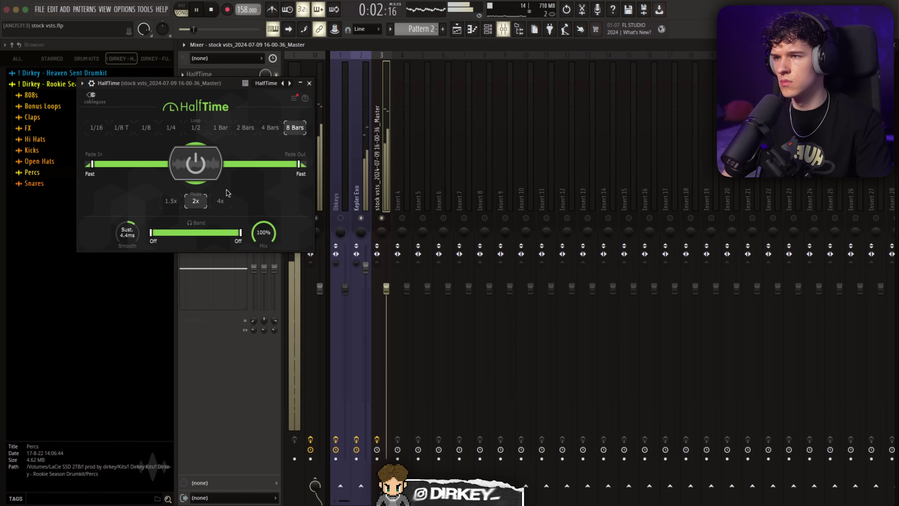
Move aside and close the HalfTime and master Parametric EQ 2 windows.
{"action": "left_click_drag", "start_coordinate": [212, 85], "coordinate": [240, 103]}
{"action": "left_click_drag", "start_coordinate": [241, 103], "coordinate": [254, 111]}
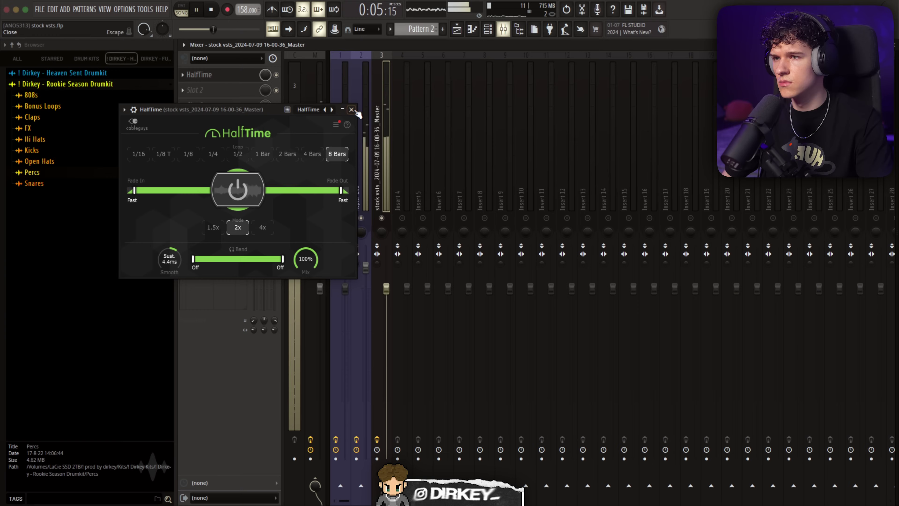
{"action": "left_click", "coordinate": [351, 110]}
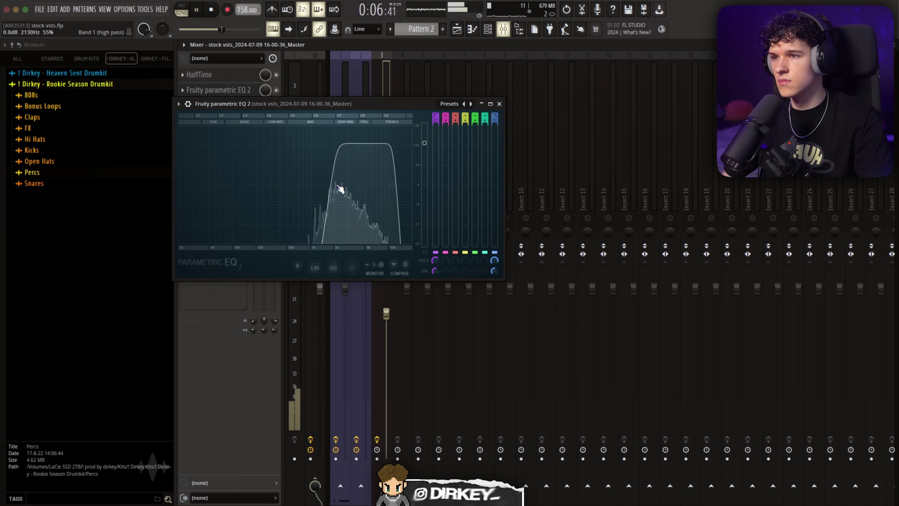
{"action": "left_click", "coordinate": [499, 103]}
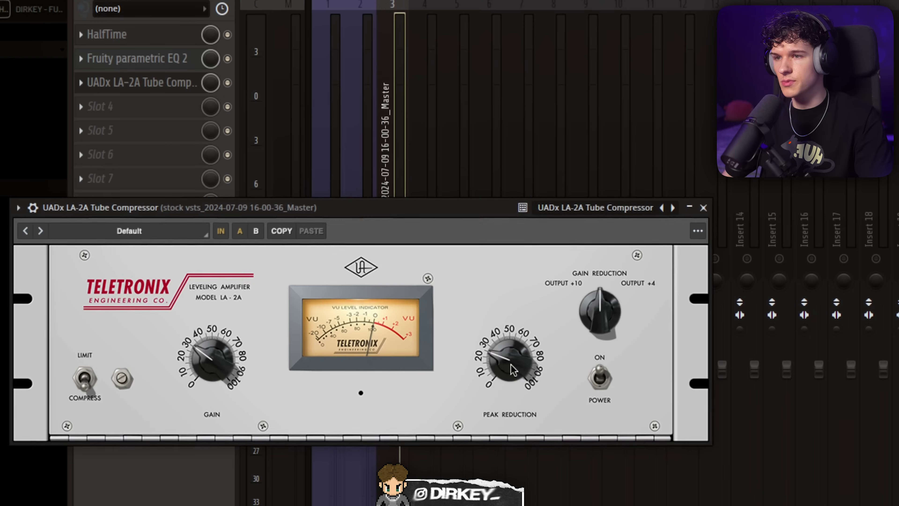
{"action": "scroll", "coordinate": [511, 355], "scroll_direction": "up", "scroll_amount": 3}
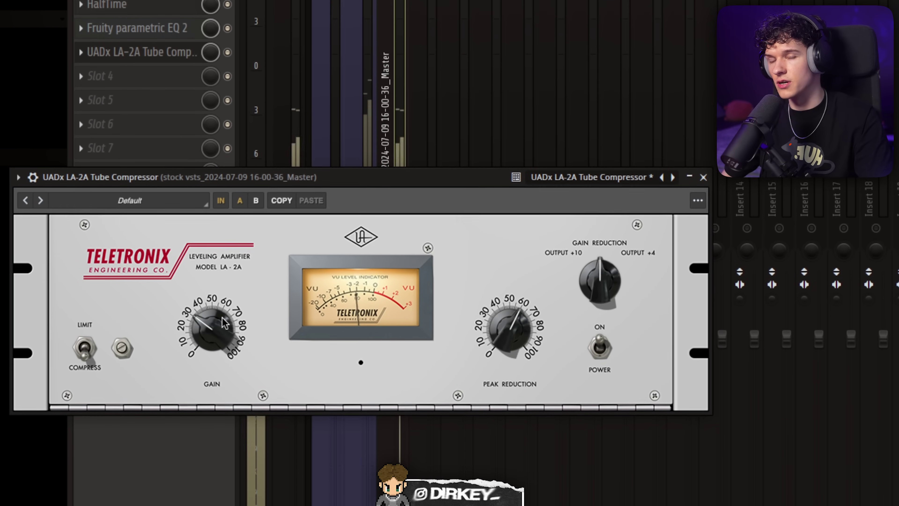
{"action": "scroll", "coordinate": [204, 319], "scroll_direction": "up", "scroll_amount": 2}
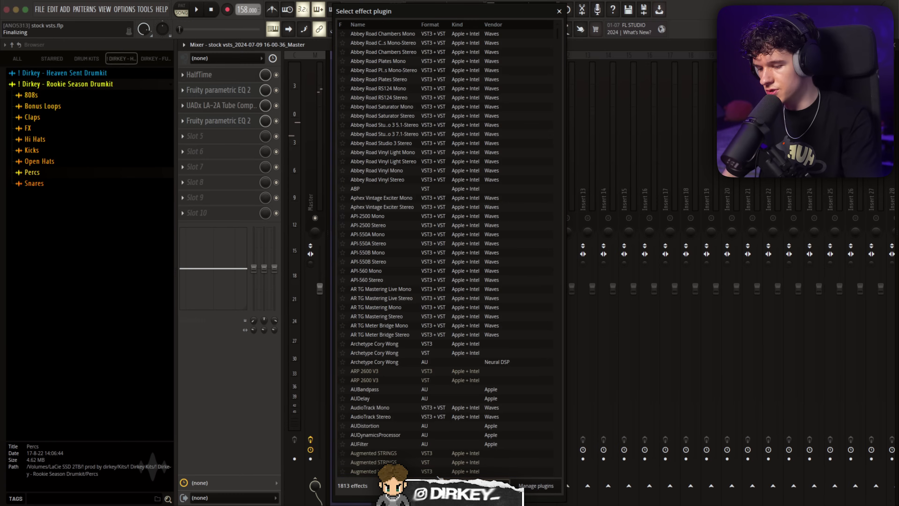
Reopen Fruity Fast Dist and load Fruity Delay 3 into the next empty master slot.
{"action": "type", "text": "fast"}
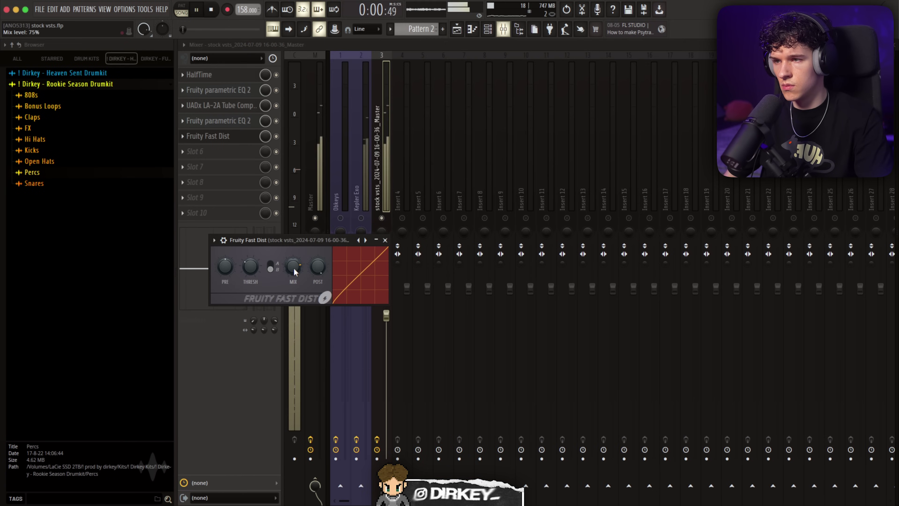
{"action": "key", "text": "Escape"}
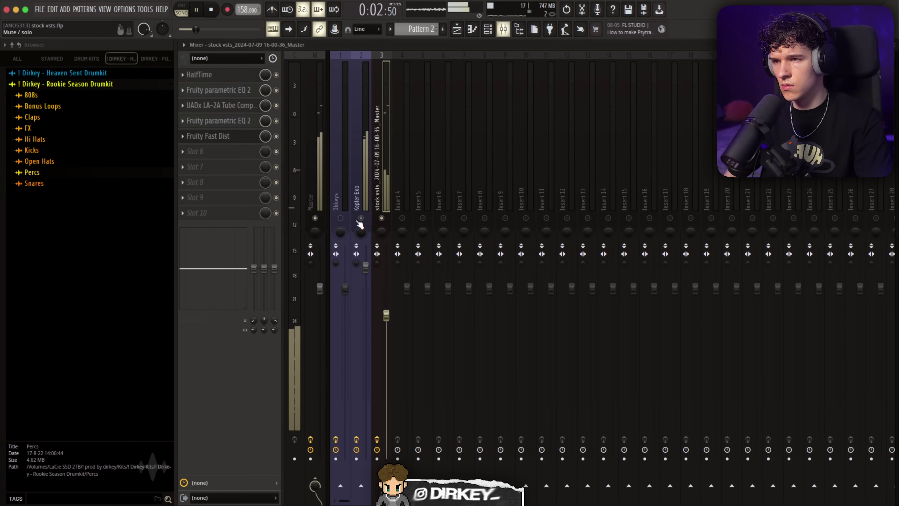
{"action": "left_click", "coordinate": [227, 137]}
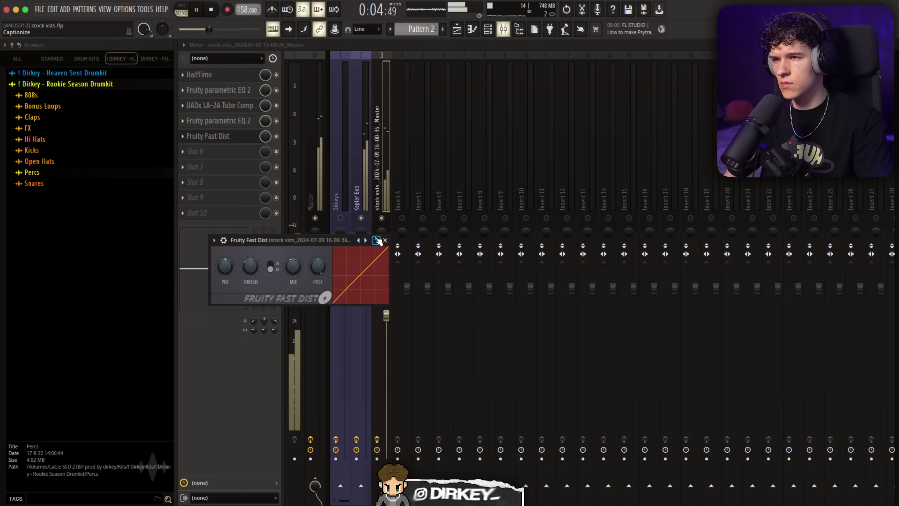
{"action": "left_click", "coordinate": [385, 241]}
{"action": "left_click", "coordinate": [196, 151]}
{"action": "left_click", "coordinate": [327, 108]}
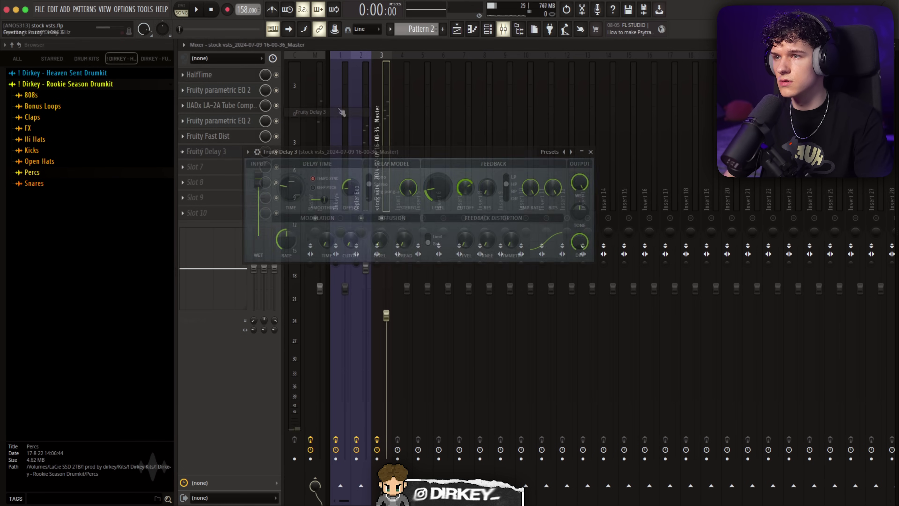
After auditioning the delay, drag Kepler Exo's ValhallaVintageVerb onto mixer track 3 and set mix near 48%.
{"action": "key", "text": "space"}
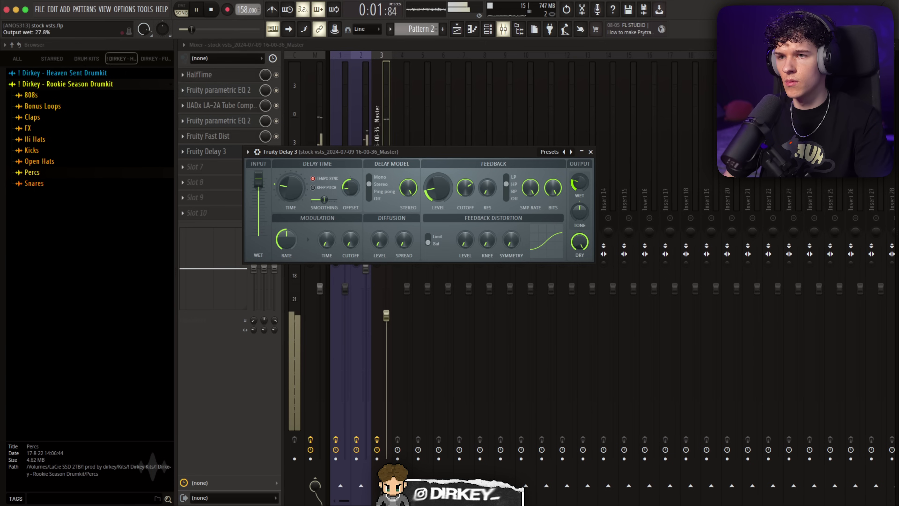
{"action": "left_click", "coordinate": [590, 151]}
{"action": "left_click", "coordinate": [357, 156]}
{"action": "left_click", "coordinate": [189, 100]}
{"action": "left_click_drag", "start_coordinate": [191, 156], "coordinate": [152, 160]}
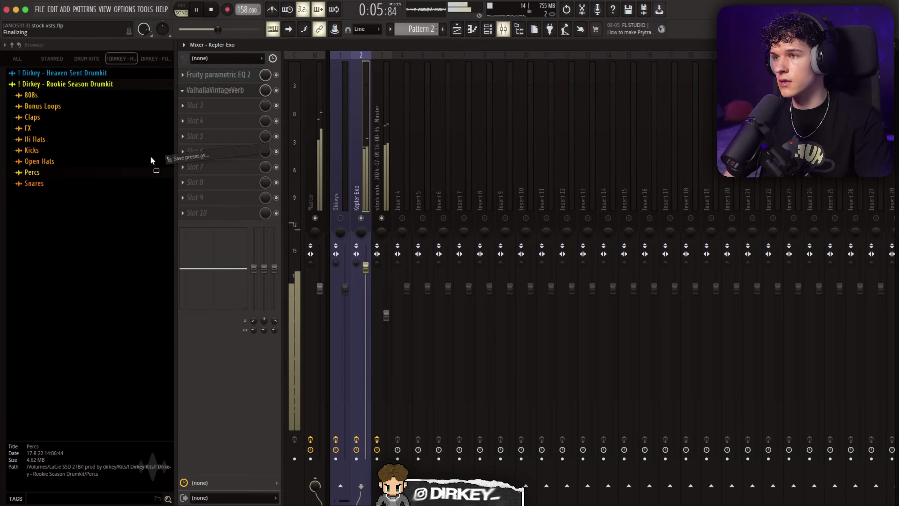
{"action": "left_click_drag", "start_coordinate": [380, 138], "coordinate": [381, 138]}
{"action": "mouse_move", "coordinate": [112, 191]}
{"action": "left_mouse_down"}
{"action": "mouse_move", "coordinate": [110, 174]}
{"action": "mouse_move", "coordinate": [112, 191]}
{"action": "left_mouse_up"}
{"action": "left_click", "coordinate": [513, 112]}
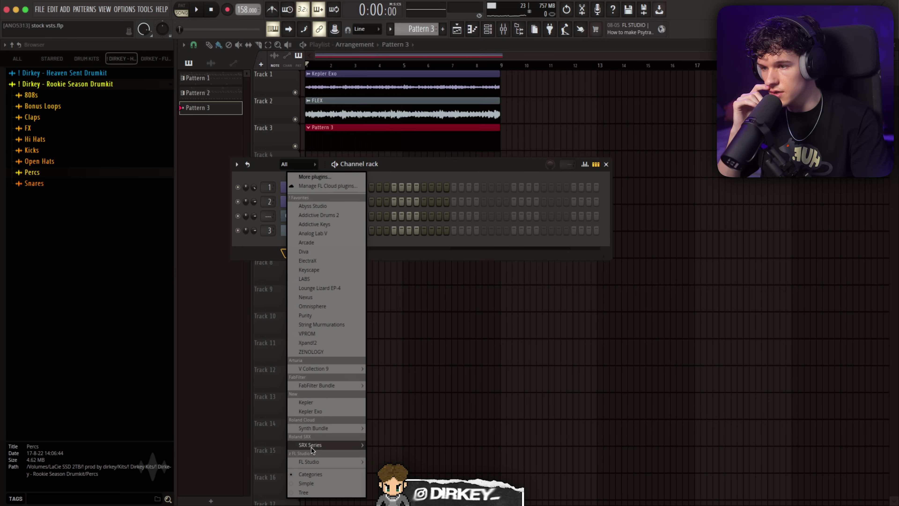
Add a FLEX channel and pick the Stage Grand preset from Essential Pianos.
{"action": "mouse_move", "coordinate": [311, 463]}
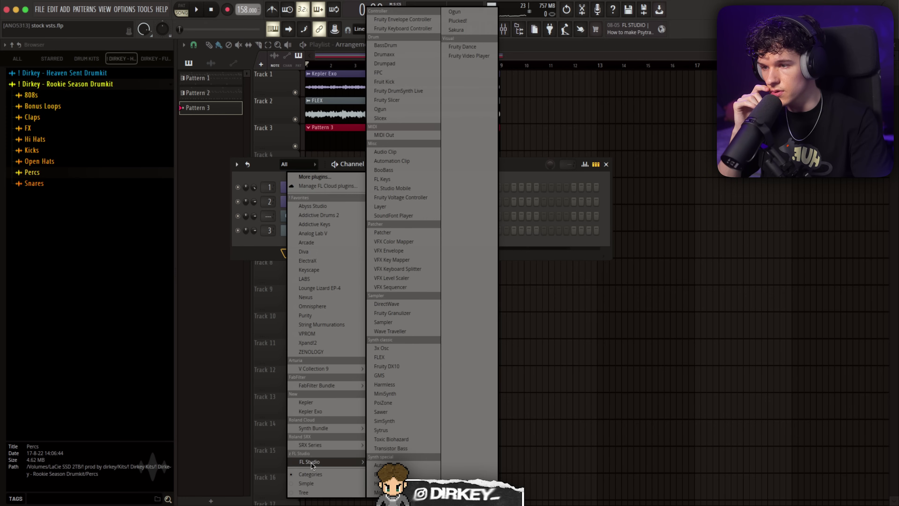
{"action": "left_click", "coordinate": [396, 356]}
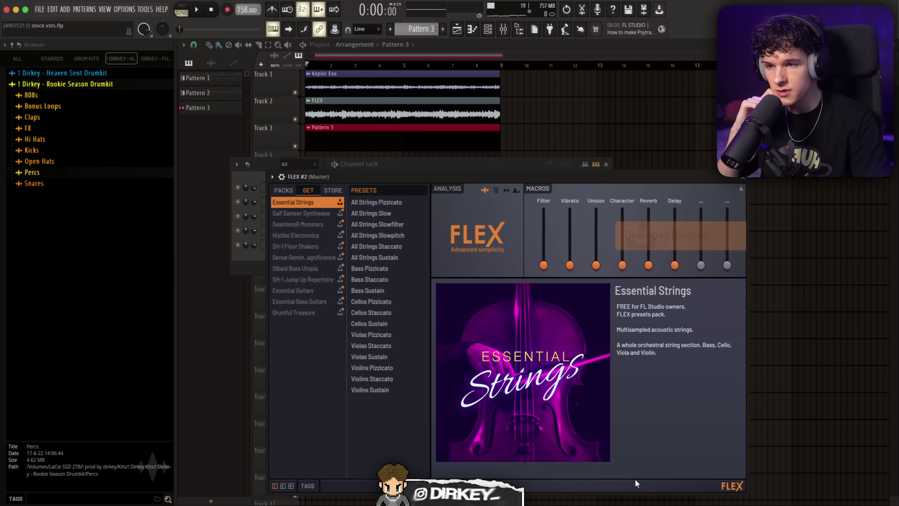
{"action": "left_click", "coordinate": [313, 214]}
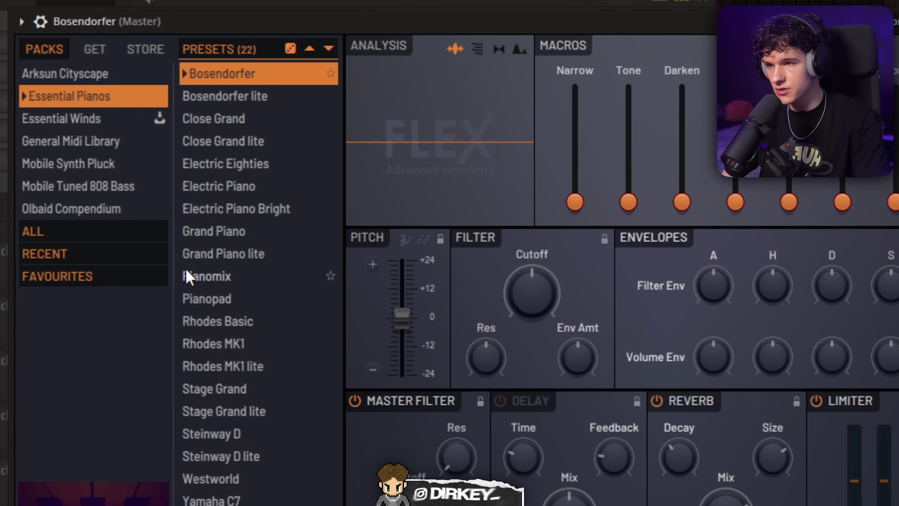
{"action": "left_click", "coordinate": [219, 178]}
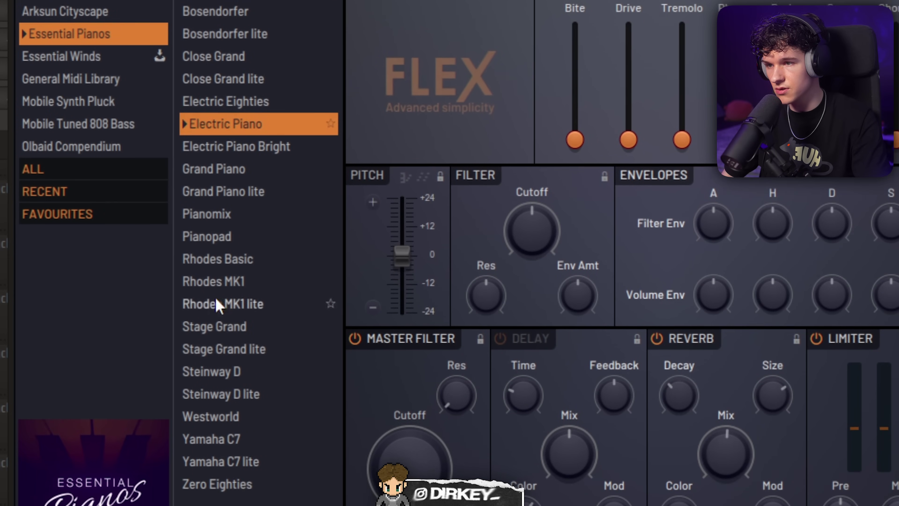
{"action": "left_click", "coordinate": [212, 360]}
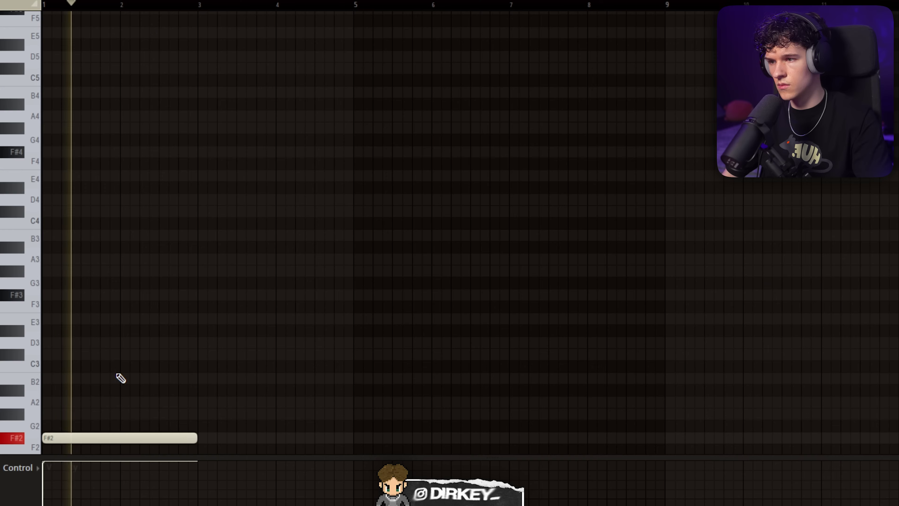
Copy the low note pair further along, then duplicate the whole note pattern to the right.
{"action": "scroll", "coordinate": [190, 412], "scroll_direction": "up", "scroll_amount": 5}
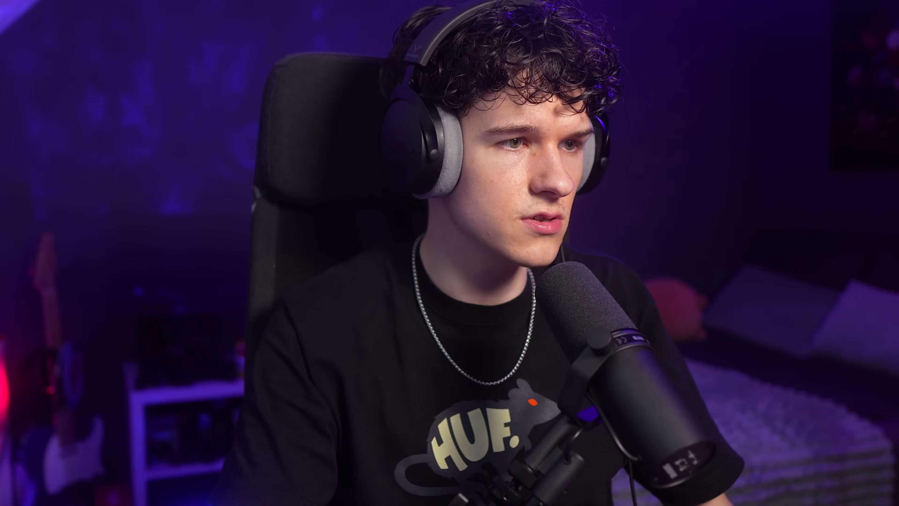
{"action": "left_click_drag", "start_coordinate": [214, 60], "coordinate": [41, 389]}
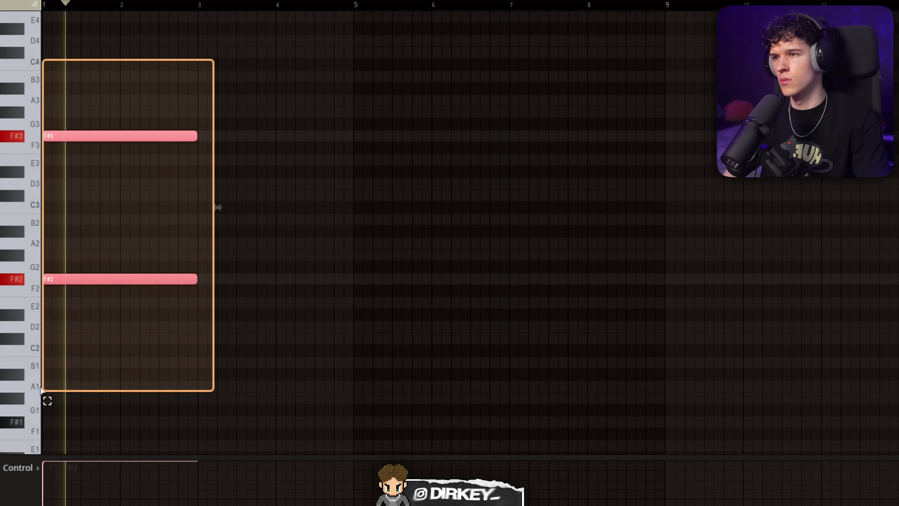
{"action": "left_click_drag", "start_coordinate": [66, 277], "coordinate": [281, 176]}
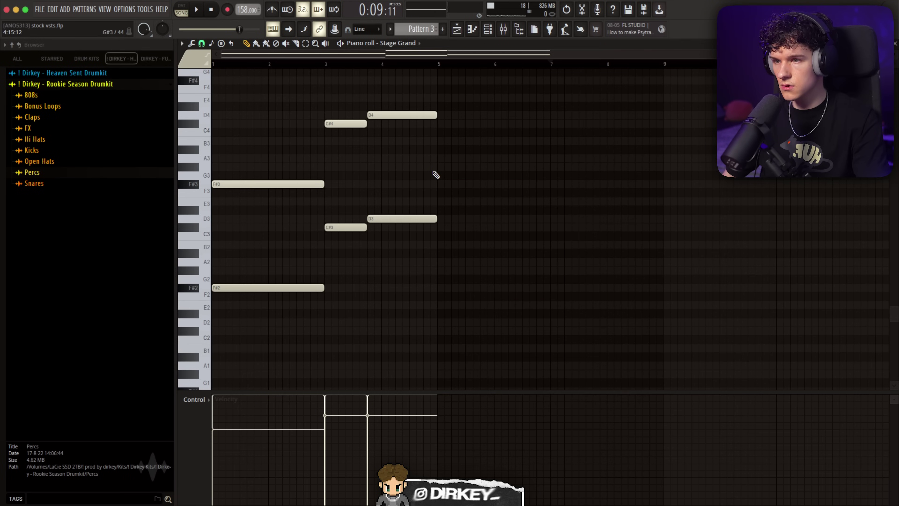
{"action": "key", "text": "ctrl+b"}
Boost Stage Grand's highs around 5.7 kHz, dip the upper-mids and move band 3 to about 195 Hz.
{"action": "key", "text": "ctrl+d"}
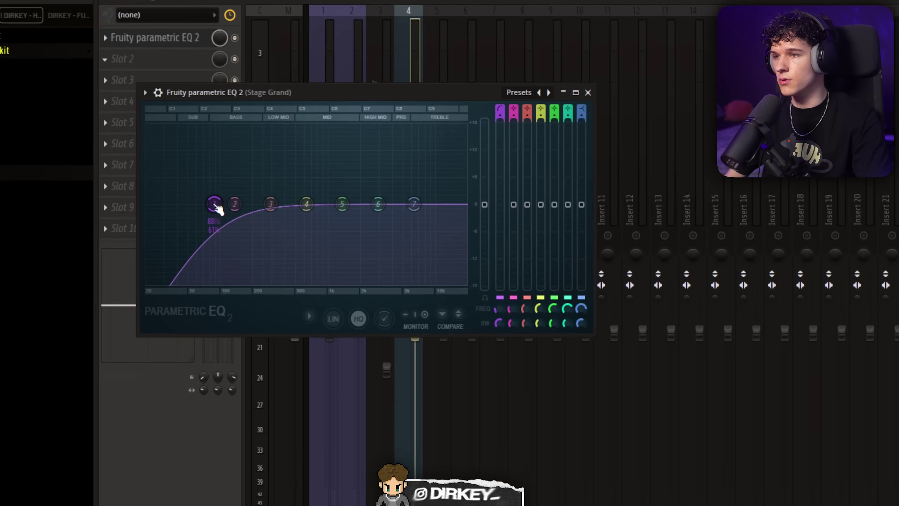
{"action": "key", "text": "space"}
{"action": "left_click_drag", "start_coordinate": [382, 215], "coordinate": [421, 175]}
{"action": "left_click_drag", "start_coordinate": [325, 217], "coordinate": [322, 227]}
{"action": "mouse_move", "coordinate": [430, 179]}
{"action": "left_mouse_down"}
{"action": "mouse_move", "coordinate": [429, 151]}
{"action": "mouse_move", "coordinate": [430, 167]}
{"action": "left_mouse_up"}
{"action": "left_click_drag", "start_coordinate": [223, 217], "coordinate": [195, 218]}
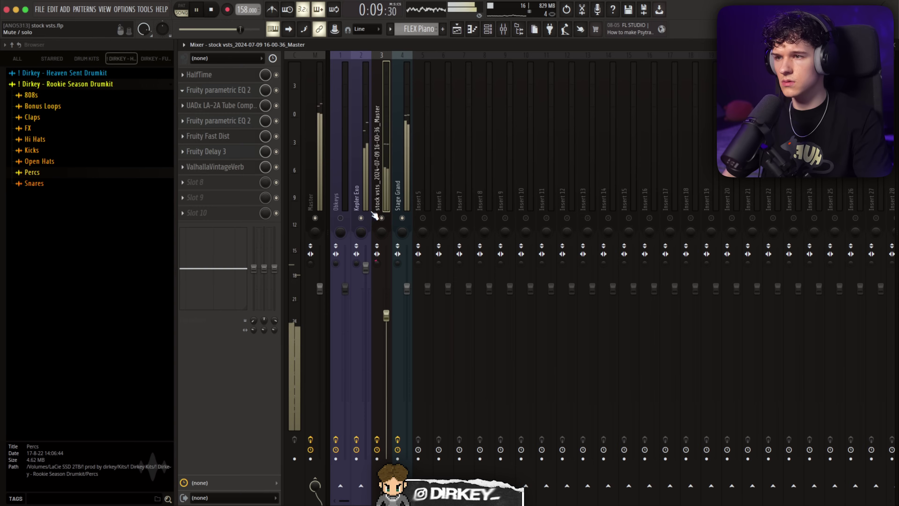
Pan the Stage Grand piano 59% left.
{"action": "left_click", "coordinate": [399, 191]}
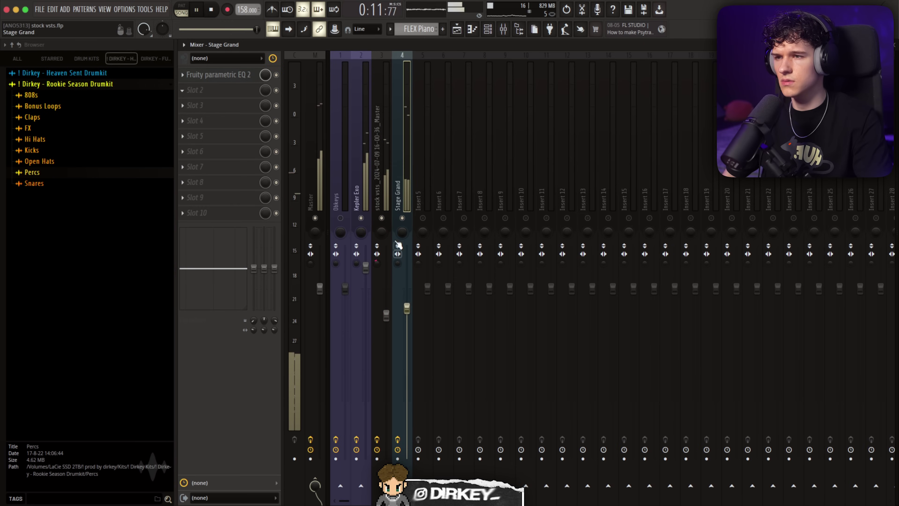
{"action": "key", "text": "space"}
{"action": "left_click_drag", "start_coordinate": [401, 232], "coordinate": [401, 248]}
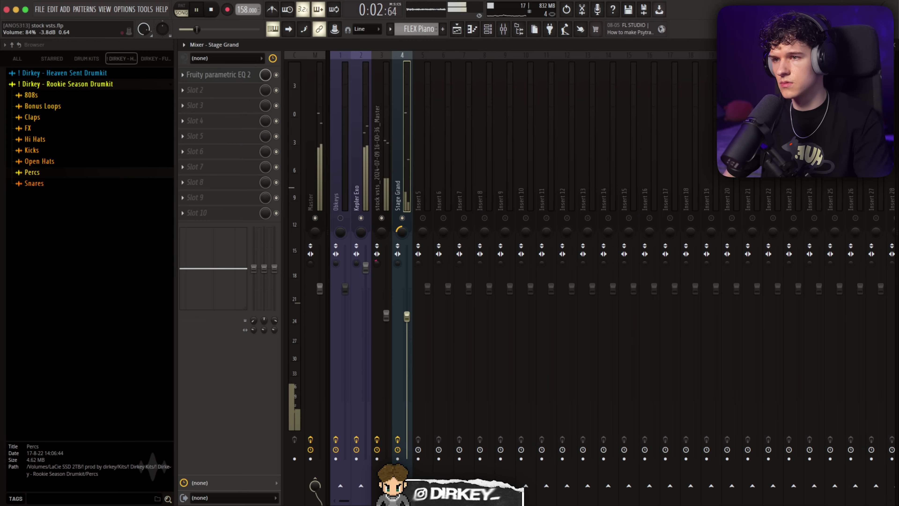
Copy the master's ValhallaVintageVerb preset onto the Stage Grand track.
{"action": "left_click", "coordinate": [381, 253]}
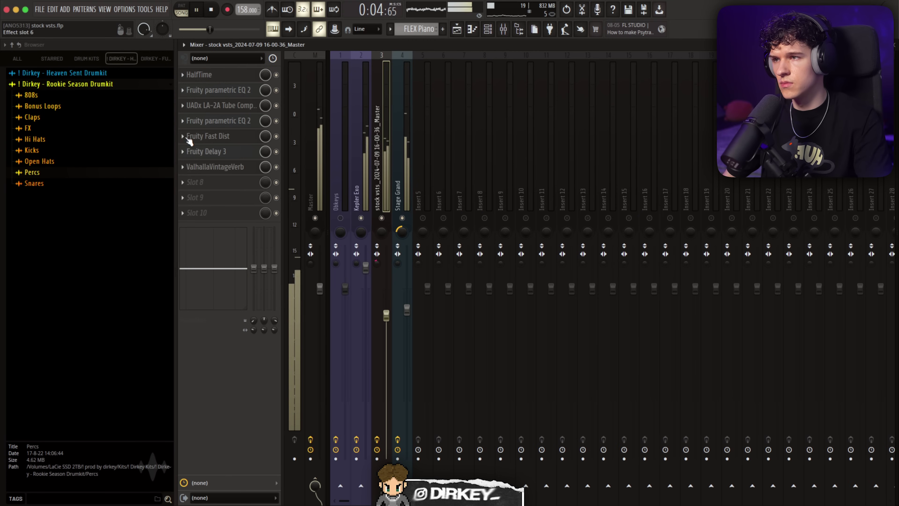
{"action": "left_click", "coordinate": [183, 167]}
{"action": "left_click", "coordinate": [398, 196]}
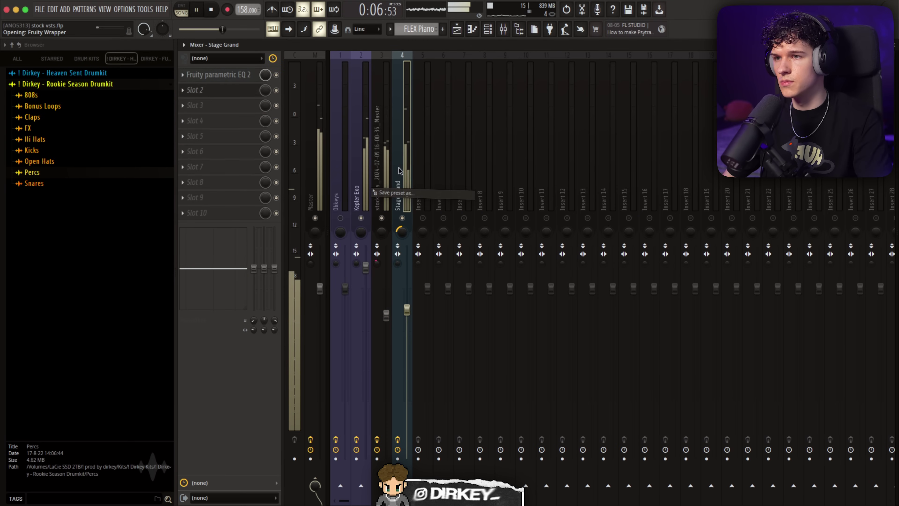
{"action": "left_click", "coordinate": [213, 167]}
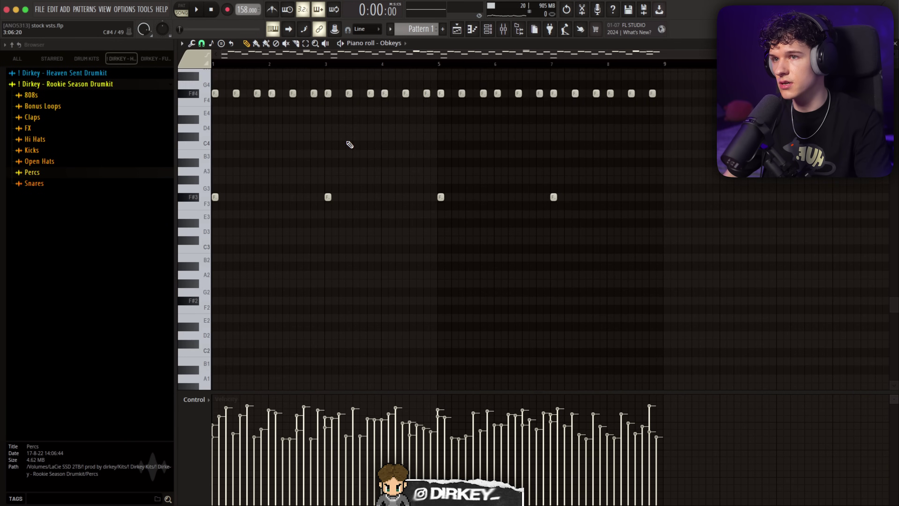
Select the upper Obkeys melody notes, randomize their velocities, and transpose them up two octaves.
{"action": "left_click_drag", "start_coordinate": [748, 103], "coordinate": [169, 232]}
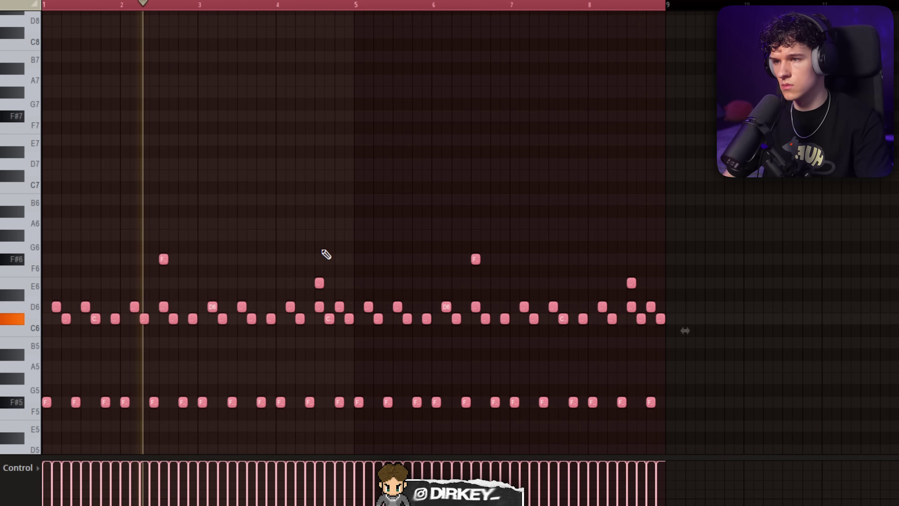
{"action": "key", "text": "alt+r"}
{"action": "left_click", "coordinate": [433, 397]}
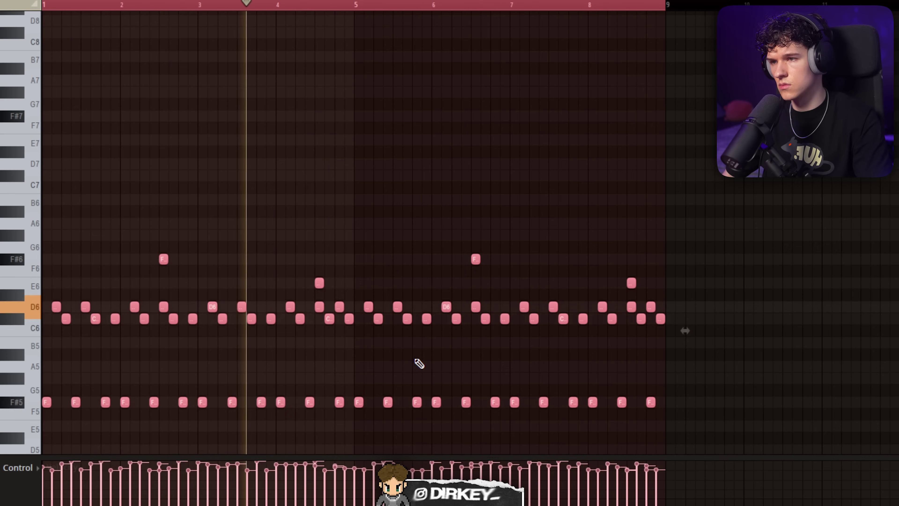
{"action": "key", "text": "ctrl+Up"}
{"action": "key", "text": "ctrl+Up"}
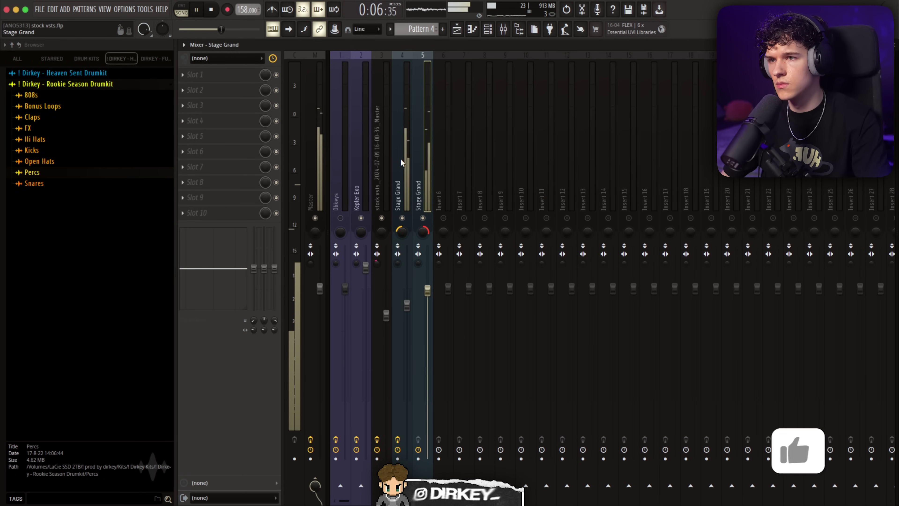
Add Fruity Parametric EQ 2, boosting highs at 6.8 kHz +4.2 dB and shelving lows at 133 Hz.
{"action": "left_click", "coordinate": [199, 75]}
{"action": "left_click", "coordinate": [341, 148]}
{"action": "left_click_drag", "start_coordinate": [403, 220], "coordinate": [436, 211]}
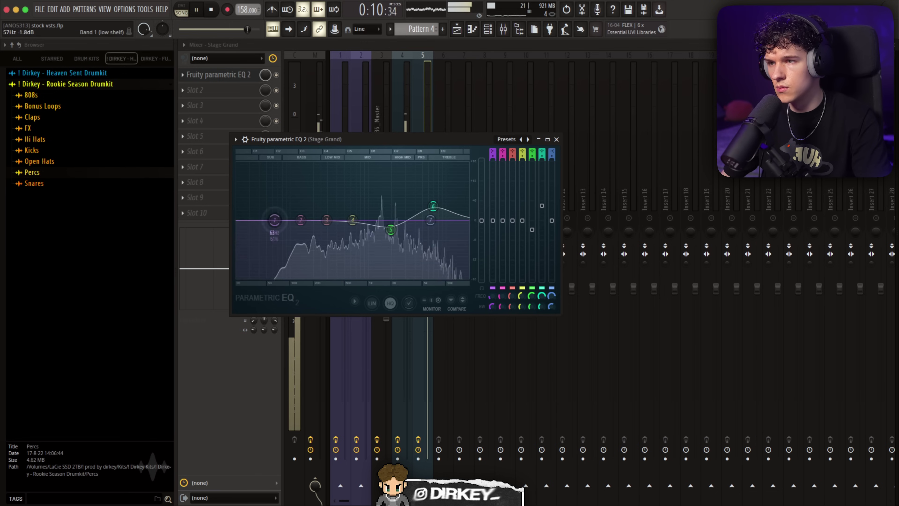
{"action": "left_click_drag", "start_coordinate": [274, 220], "coordinate": [303, 281]}
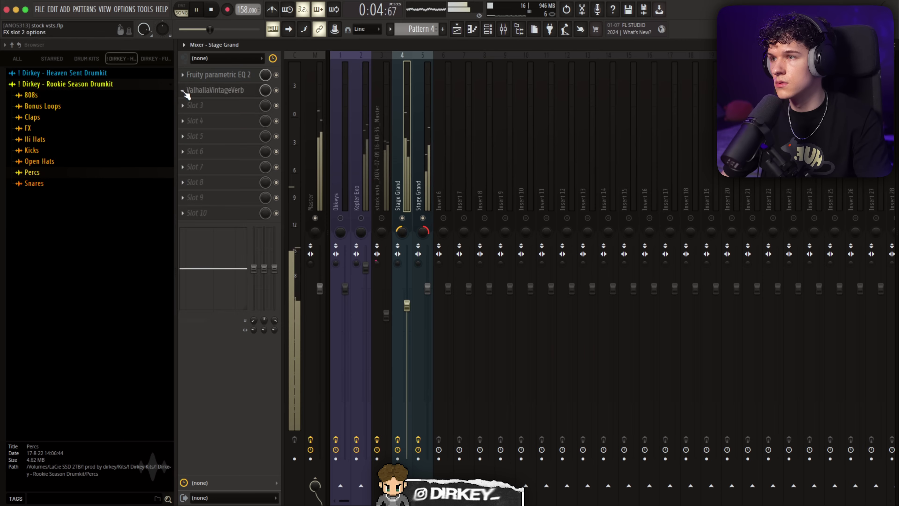
Copy the effect chain onto the second Stage Grand track and open its reverb.
{"action": "left_click", "coordinate": [186, 95]}
{"action": "key", "text": "Escape"}
{"action": "left_click", "coordinate": [421, 141]}
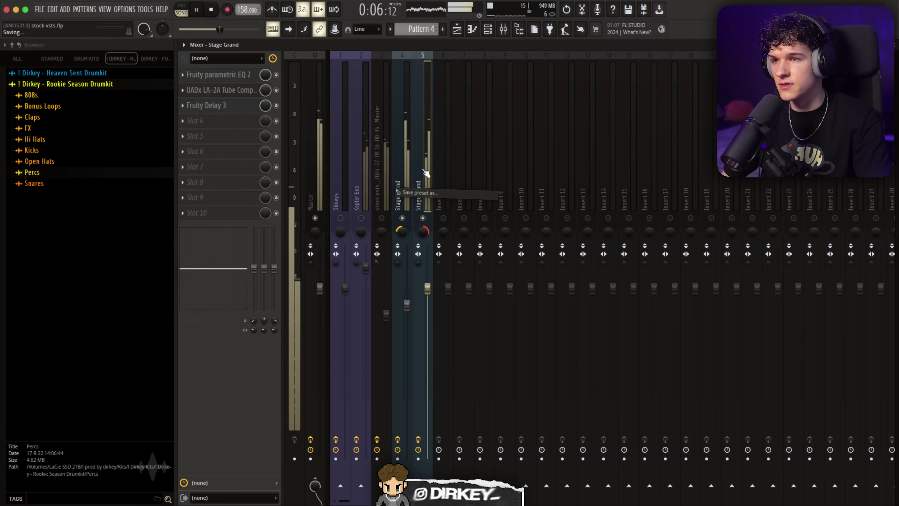
{"action": "left_click", "coordinate": [212, 121]}
{"action": "scroll", "coordinate": [120, 199], "scroll_direction": "up", "scroll_amount": 2}
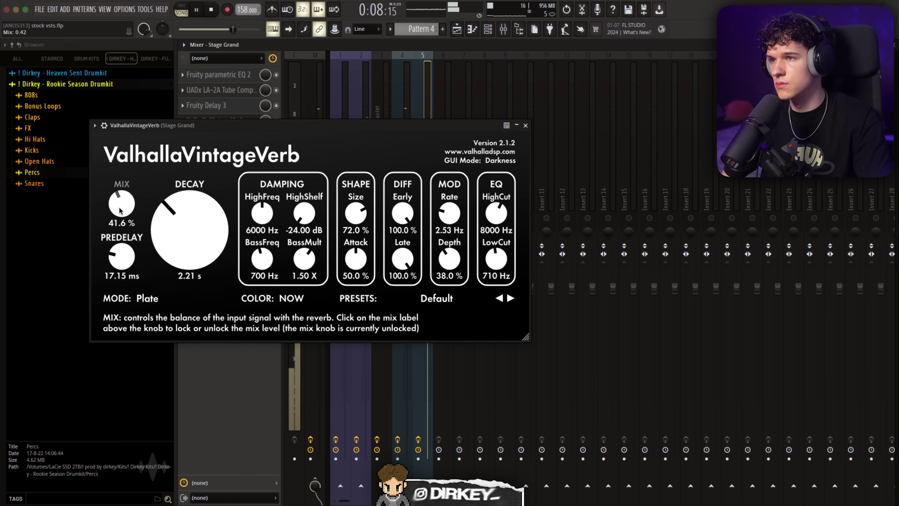
{"action": "left_click_drag", "start_coordinate": [232, 125], "coordinate": [371, 284]}
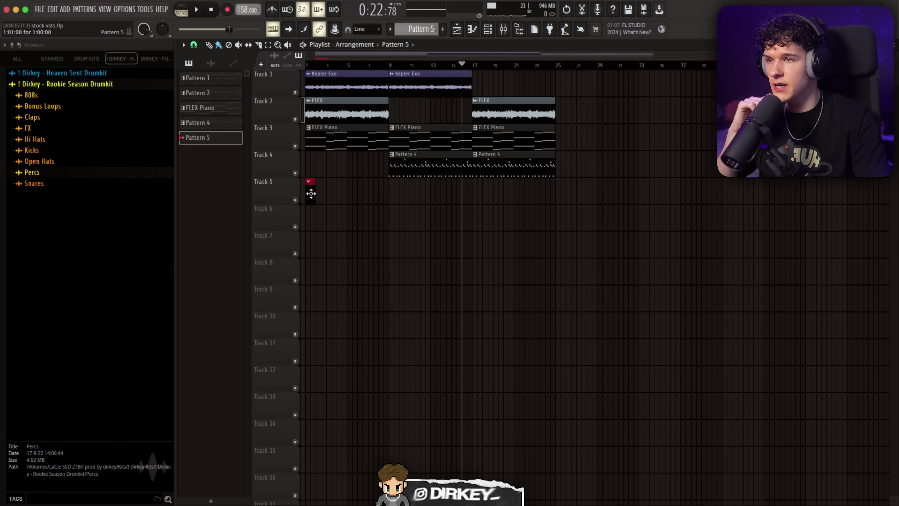
Duplicate the Pattern 5 clip, switch GMS to NASA TE, delete a stray note, and extend F#4 to bar 3.
{"action": "key", "text": "ctrl+b"}
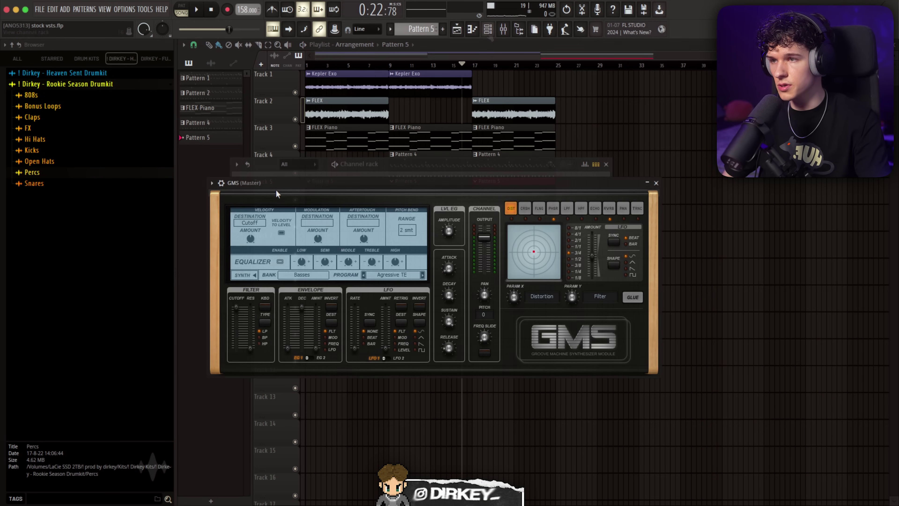
{"action": "left_click_drag", "start_coordinate": [275, 184], "coordinate": [269, 173]}
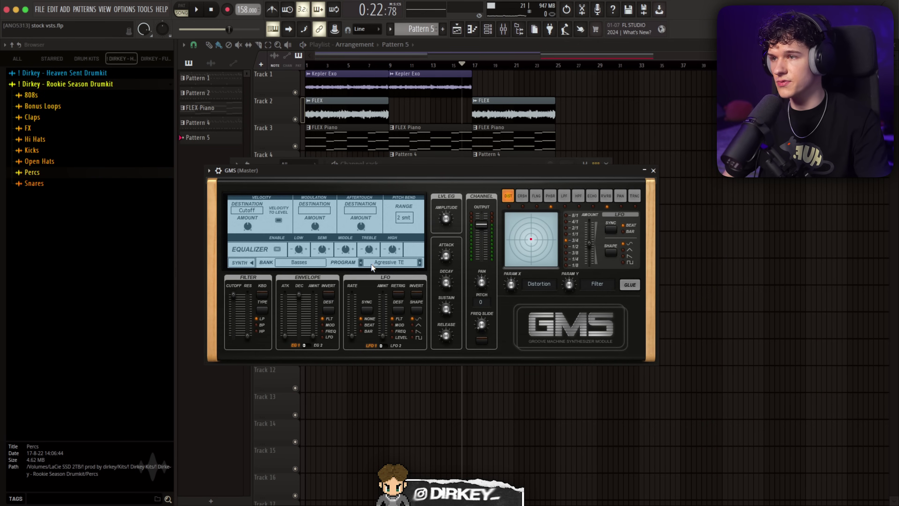
{"action": "left_click", "coordinate": [419, 262]}
{"action": "left_click", "coordinate": [420, 262]}
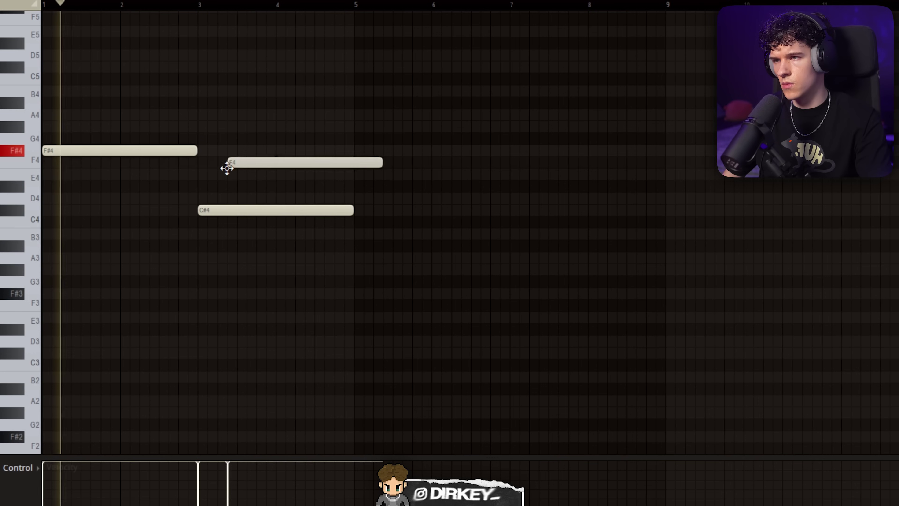
{"action": "right_click", "coordinate": [226, 167]}
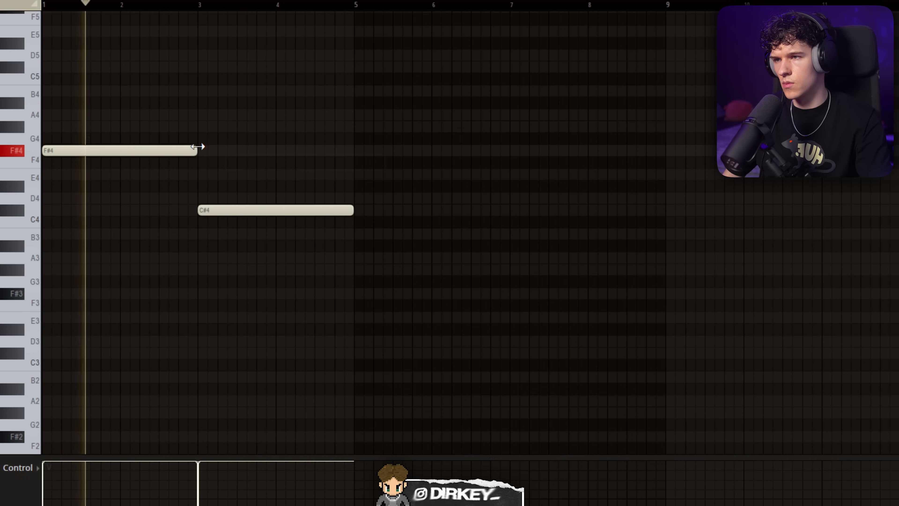
{"action": "mouse_move", "coordinate": [283, 208]}
{"action": "left_mouse_down"}
{"action": "mouse_move", "coordinate": [271, 183]}
{"action": "mouse_move", "coordinate": [279, 185]}
{"action": "mouse_move", "coordinate": [271, 203]}
{"action": "left_mouse_up"}
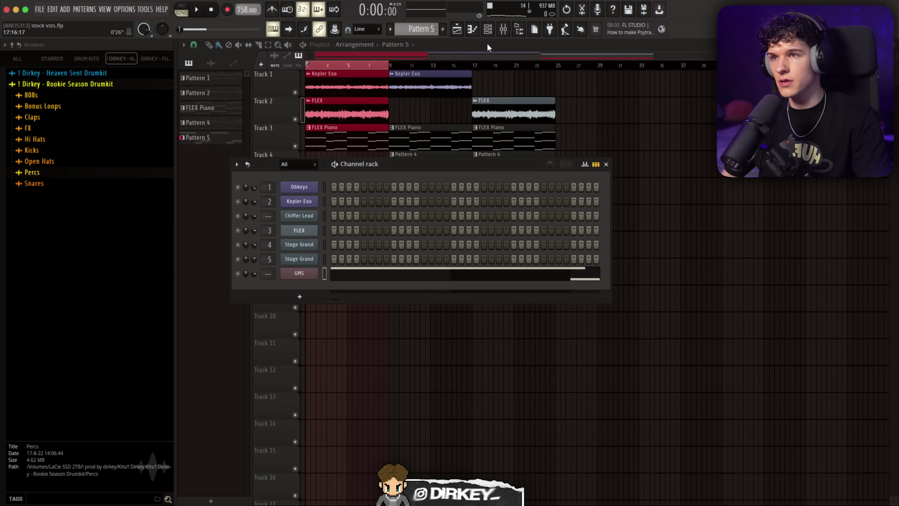
Render the GMS track to audio from the mixer and move its EQ low-cut frequency.
{"action": "left_click", "coordinate": [502, 29]}
{"action": "left_click", "coordinate": [311, 458]}
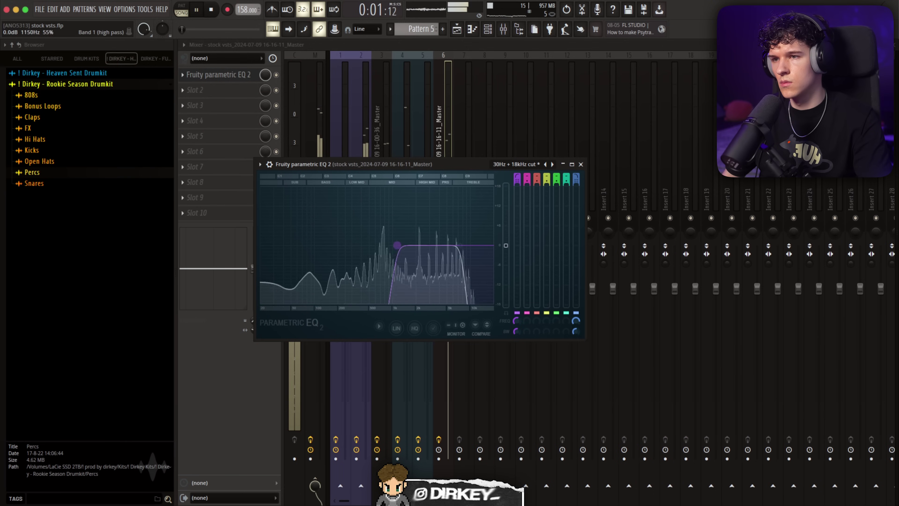
{"action": "left_click_drag", "start_coordinate": [408, 245], "coordinate": [399, 245]}
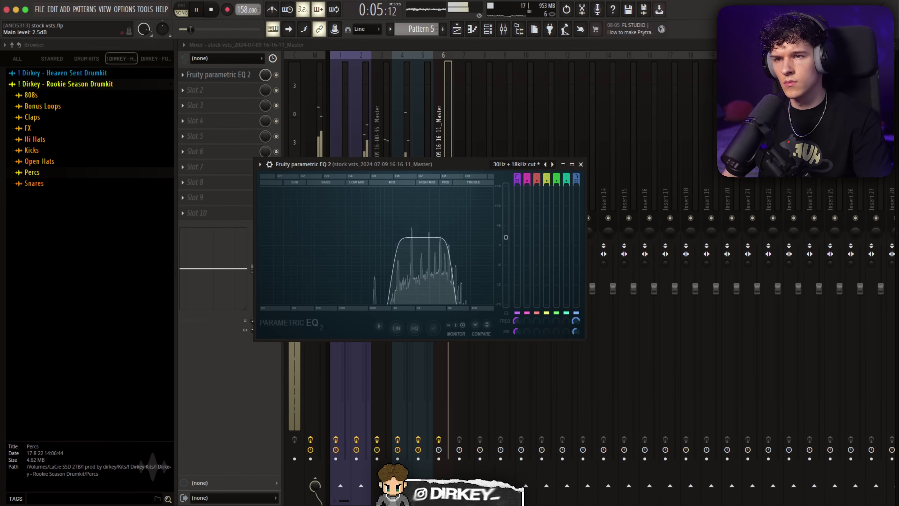
{"action": "left_click", "coordinate": [580, 164]}
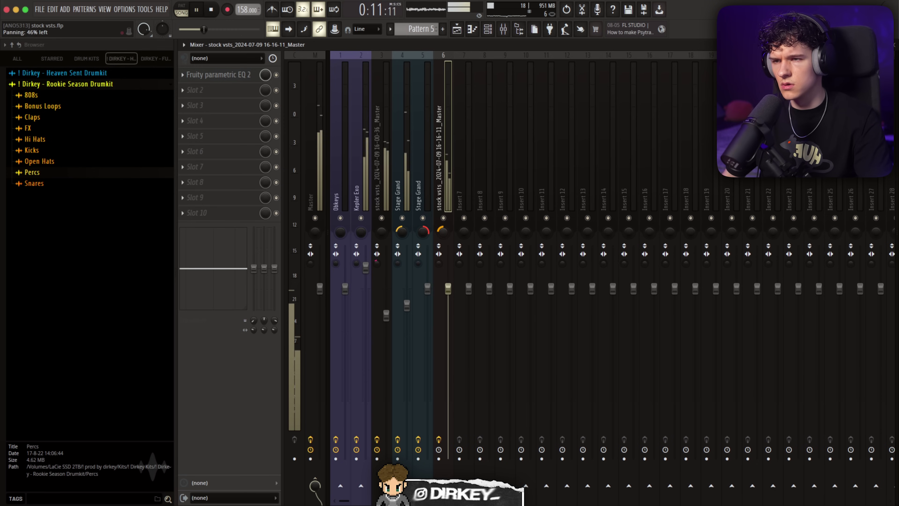
{"action": "key", "text": "F5"}
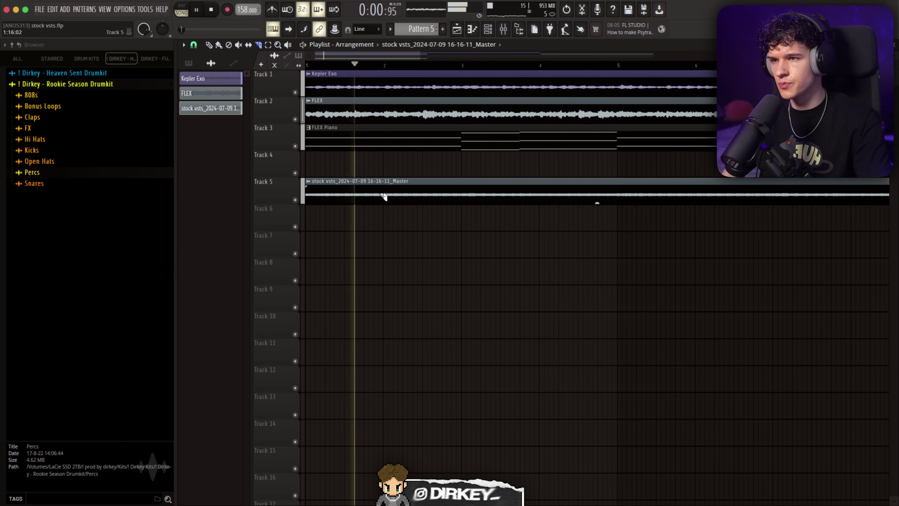
Stop playback, remove the last slice of the Track 5 clip, and add short fade-ins.
{"action": "key", "text": "space"}
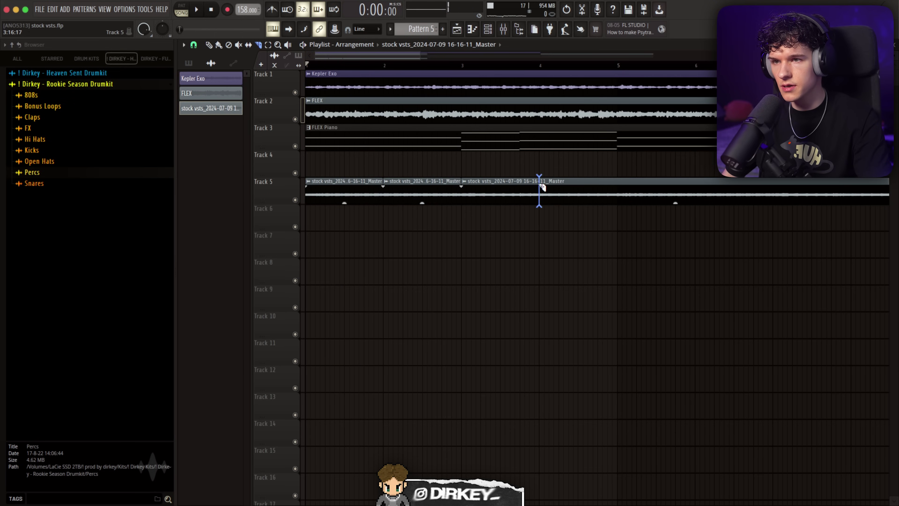
{"action": "key", "text": "ctrl+z"}
{"action": "scroll", "coordinate": [371, 60], "scroll_direction": "up", "scroll_amount": 3}
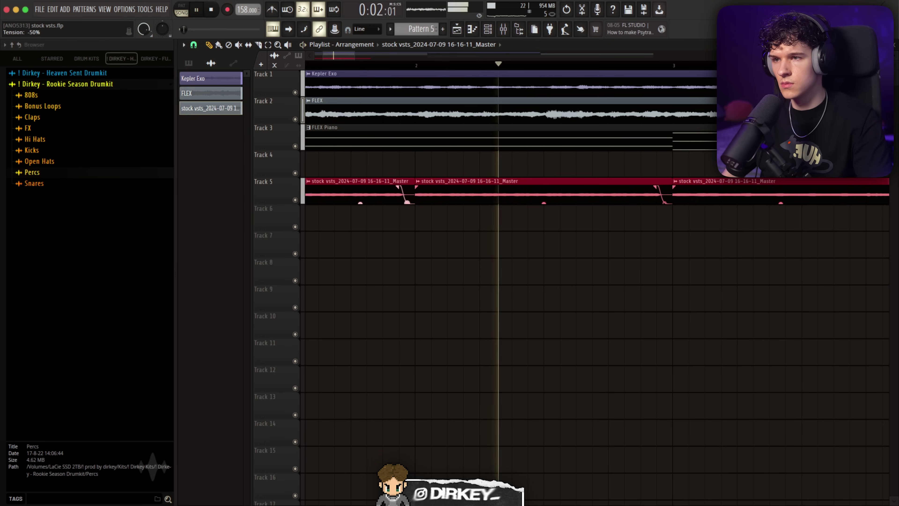
{"action": "left_click_drag", "start_coordinate": [417, 186], "coordinate": [419, 198]}
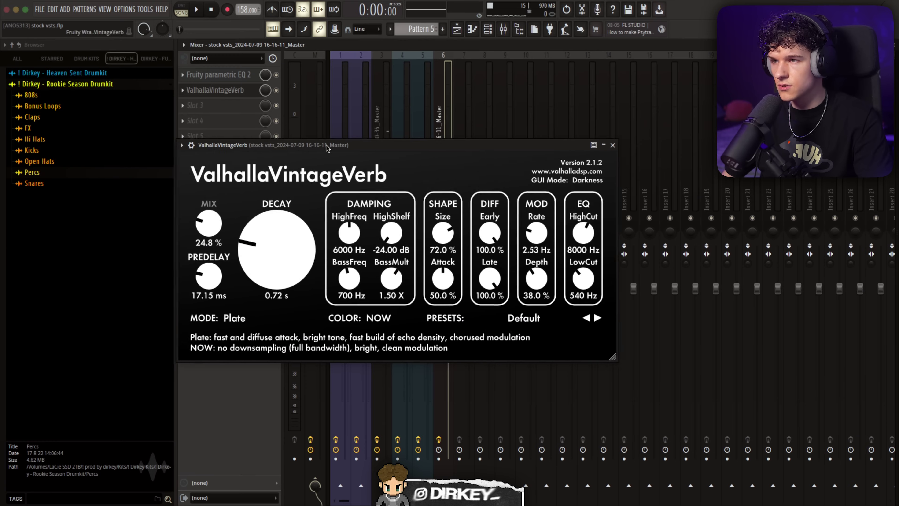
Adjust the ValhallaVintageVerb mix to about 24.4%.
{"action": "left_click_drag", "start_coordinate": [220, 223], "coordinate": [219, 219]}
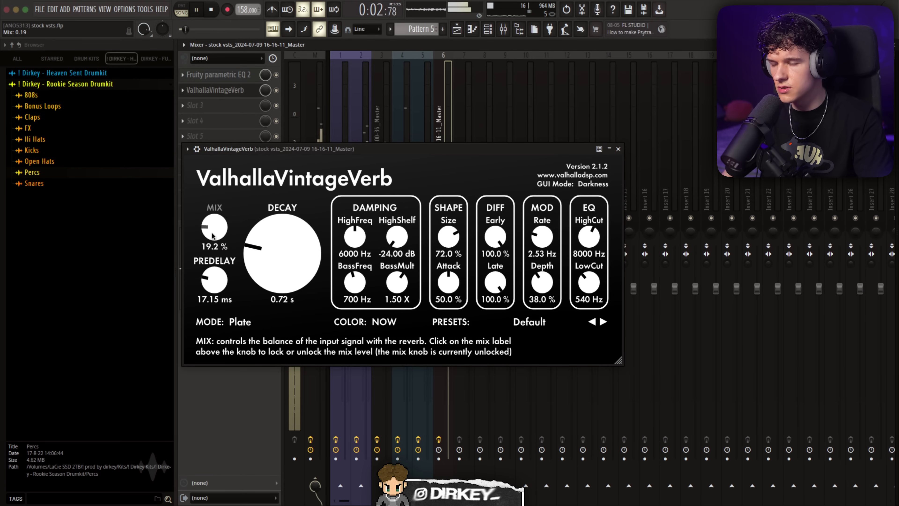
{"action": "left_click_drag", "start_coordinate": [207, 241], "coordinate": [208, 244]}
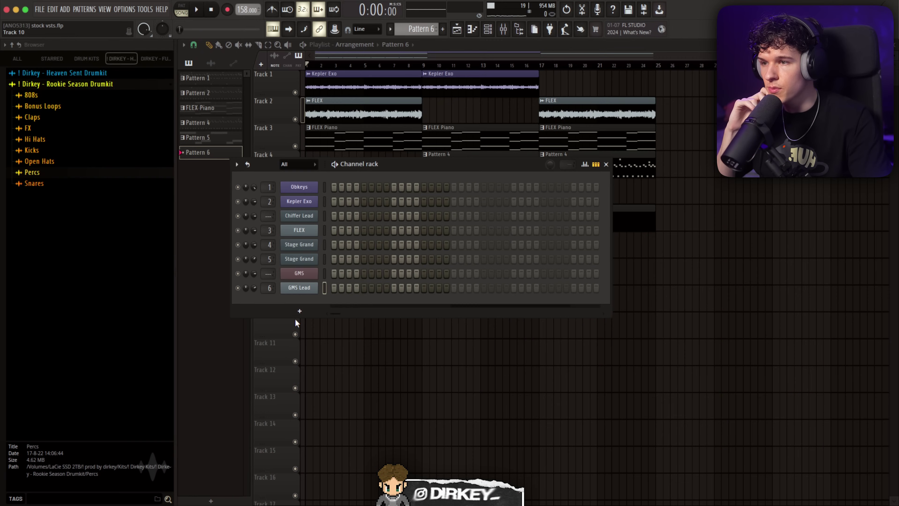
{"action": "left_click", "coordinate": [295, 318]}
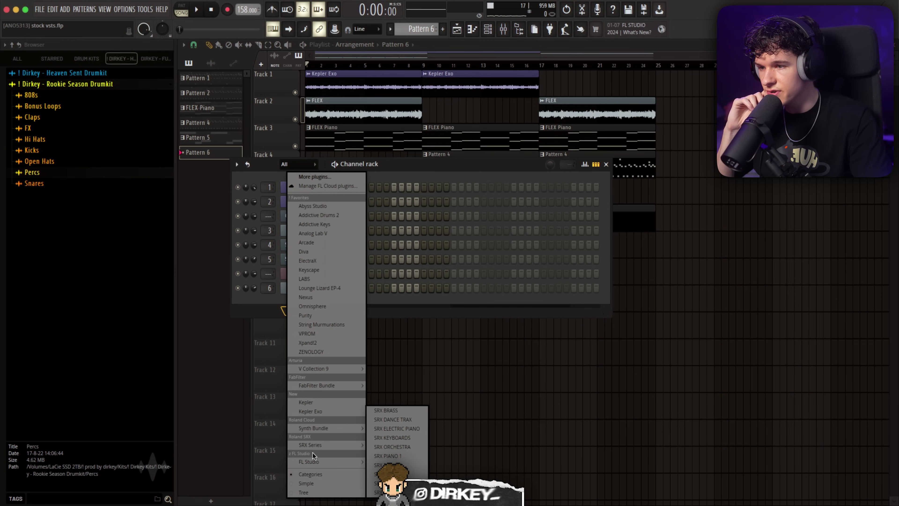
Add Ogun as a new channel and load its Race Car Siren preset from the preset list.
{"action": "mouse_move", "coordinate": [317, 461]}
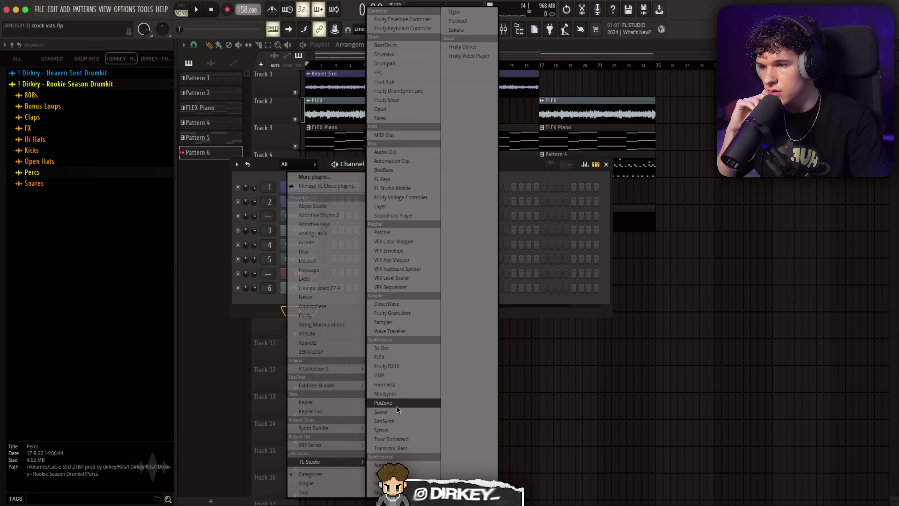
{"action": "left_click", "coordinate": [387, 109]}
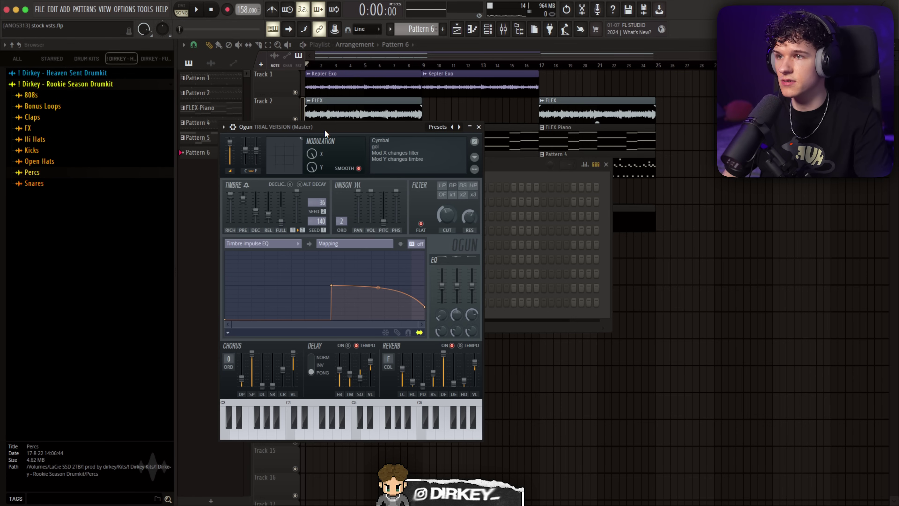
{"action": "left_click_drag", "start_coordinate": [326, 132], "coordinate": [361, 126]}
{"action": "left_click", "coordinate": [483, 120]}
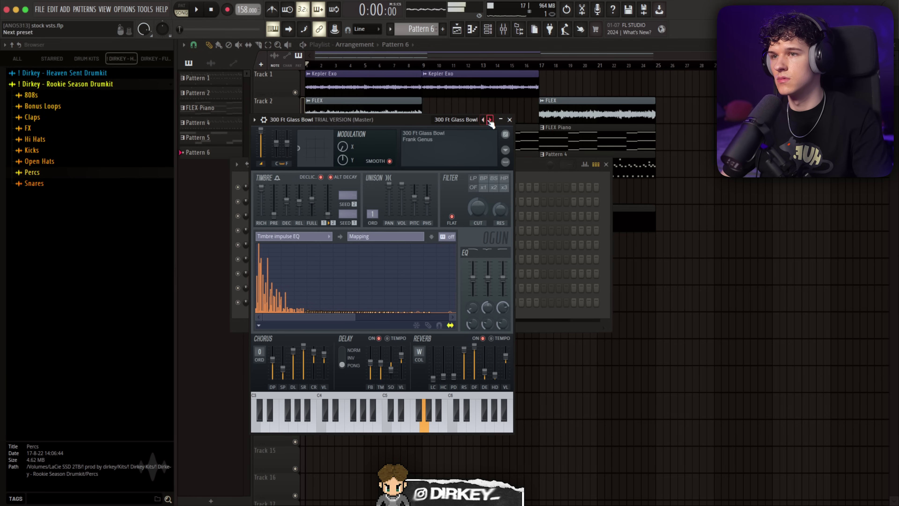
{"action": "left_click", "coordinate": [471, 119]}
{"action": "left_click", "coordinate": [517, 124]}
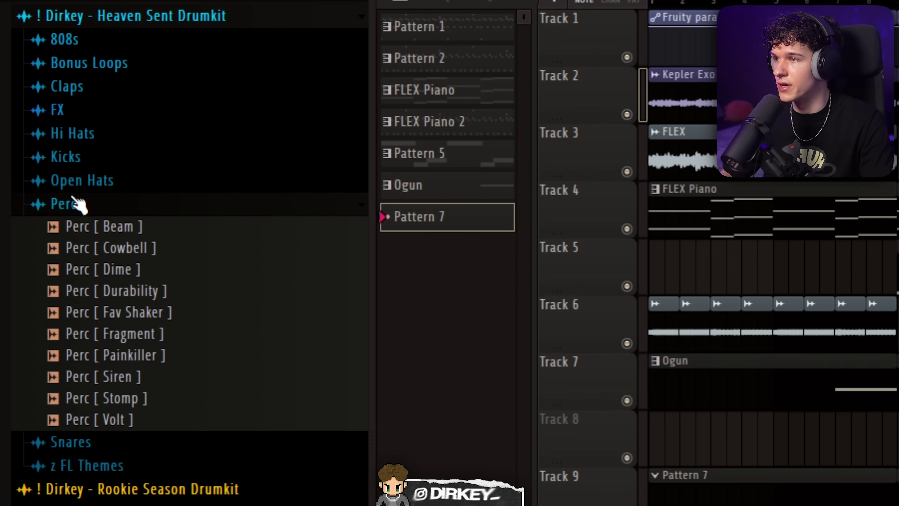
Collapse the Percs folder and expand the Heaven Sent Drumkit folders in the browser.
{"action": "left_click", "coordinate": [78, 203]}
{"action": "left_click", "coordinate": [112, 277]}
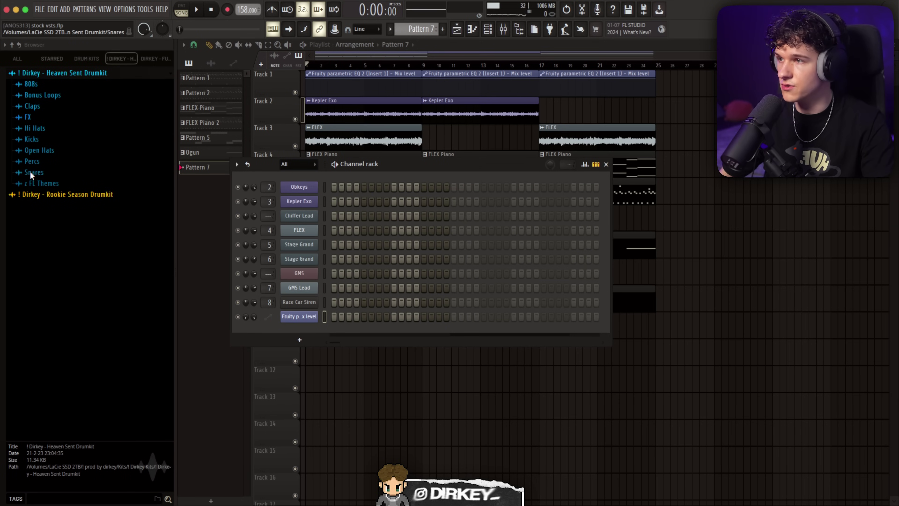
Preview hi-hats in the Hi Hats folder and add Hi Hat [ Roll Out V2 ] as a channel.
{"action": "left_click", "coordinate": [39, 150]}
{"action": "left_click", "coordinate": [35, 128]}
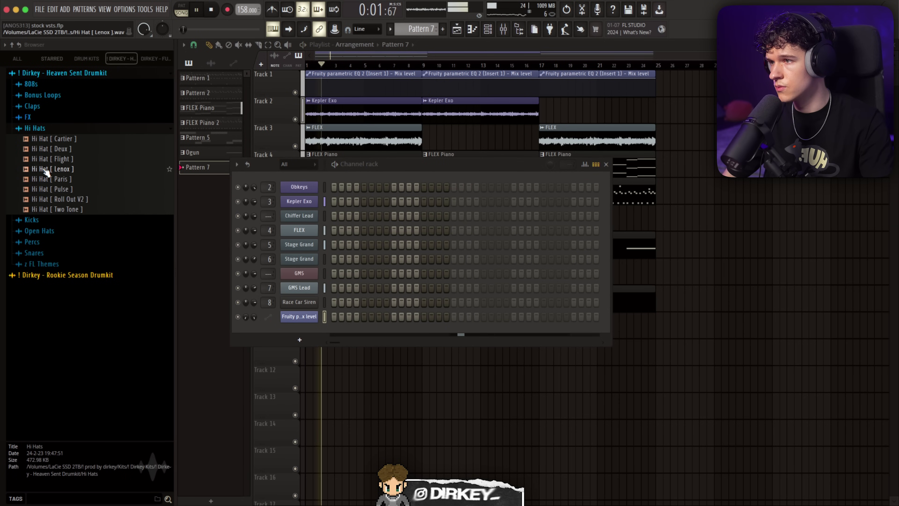
{"action": "left_click", "coordinate": [52, 169]}
{"action": "left_click", "coordinate": [57, 200]}
{"action": "left_click_drag", "start_coordinate": [311, 337], "coordinate": [313, 331]}
Fill the hi-hat channel every 2 steps and repeat its notes out to bar 9.
{"action": "right_click", "coordinate": [315, 330]}
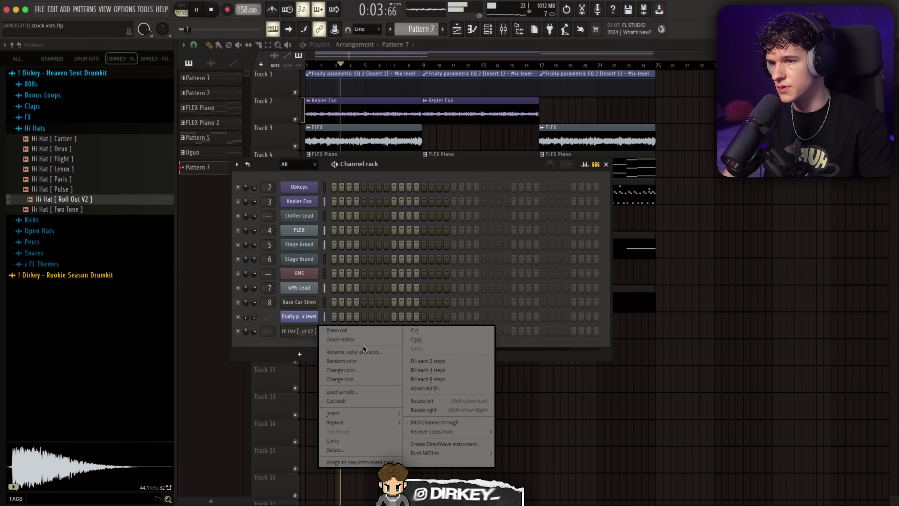
{"action": "left_click", "coordinate": [412, 361]}
{"action": "right_click", "coordinate": [315, 330]}
{"action": "left_click", "coordinate": [337, 330]}
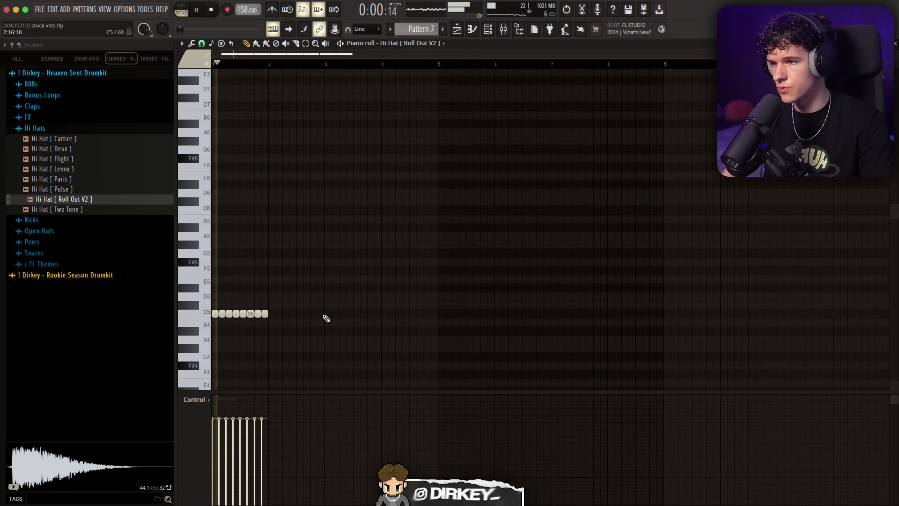
{"action": "key", "text": "ctrl+b"}
{"action": "key", "text": "ctrl+b"}
{"action": "key", "text": "ctrl+b"}
{"action": "key", "text": "ctrl+b"}
{"action": "key", "text": "ctrl+b"}
{"action": "key", "text": "ctrl+b"}
{"action": "key", "text": "ctrl+b"}
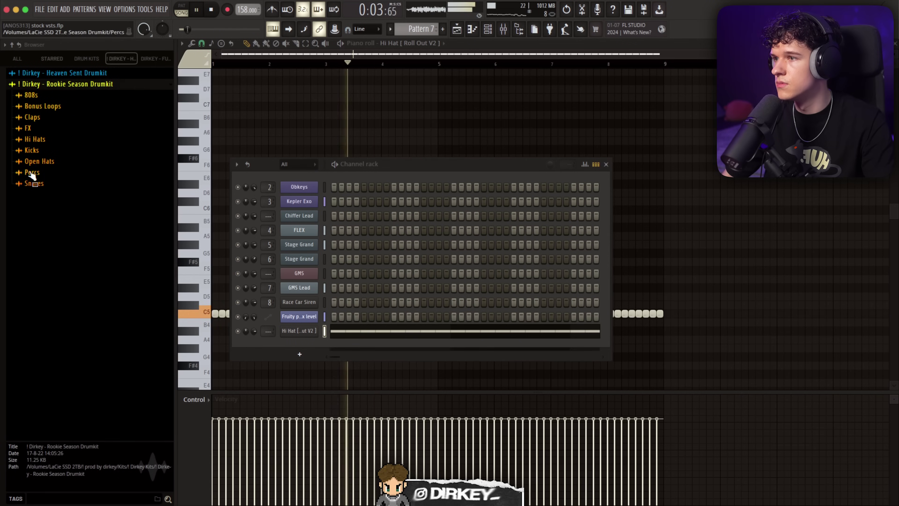
Add the Snare [ Choppa ] sample from the Snares folder as a new channel.
{"action": "left_click", "coordinate": [32, 183]}
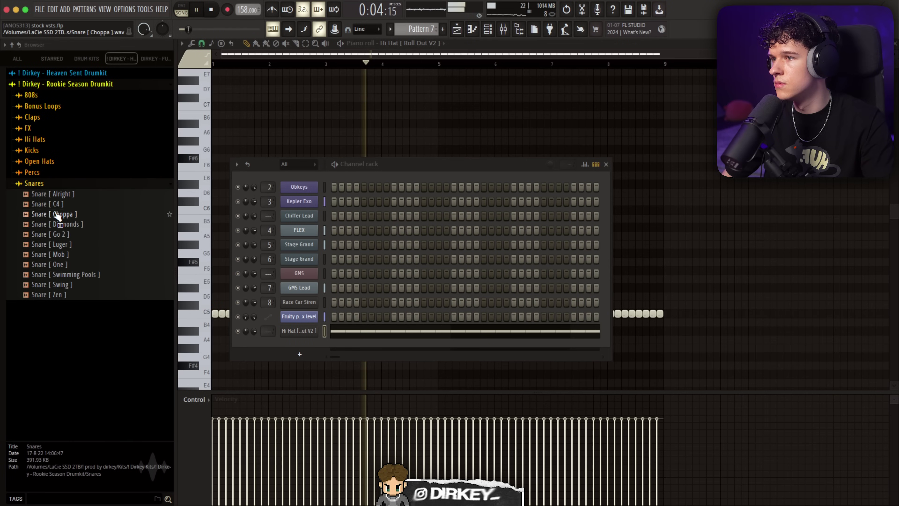
{"action": "left_click", "coordinate": [57, 215]}
{"action": "left_click_drag", "start_coordinate": [321, 356], "coordinate": [322, 352]}
Write a one-step C5 snare hit at 70% velocity, repeated once per bar for eight bars.
{"action": "right_click", "coordinate": [321, 344]}
{"action": "left_click", "coordinate": [336, 344]}
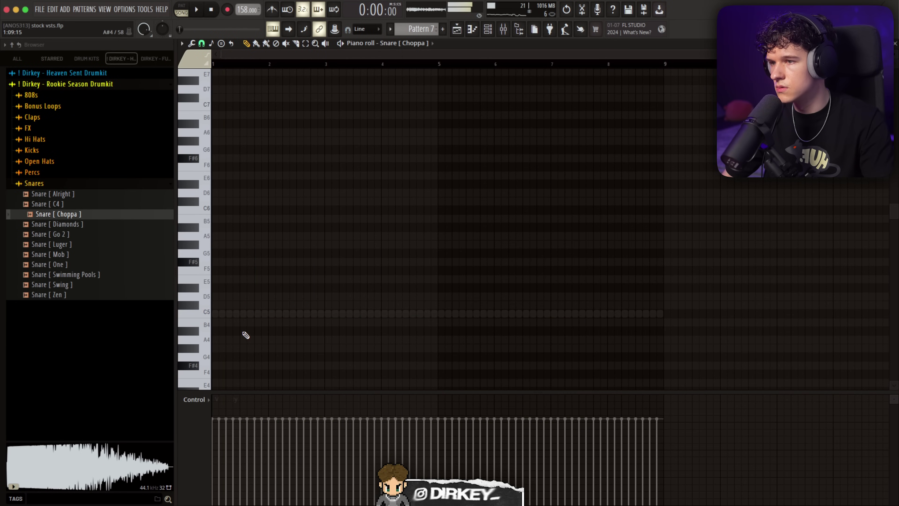
{"action": "left_click_drag", "start_coordinate": [245, 438], "coordinate": [244, 430]}
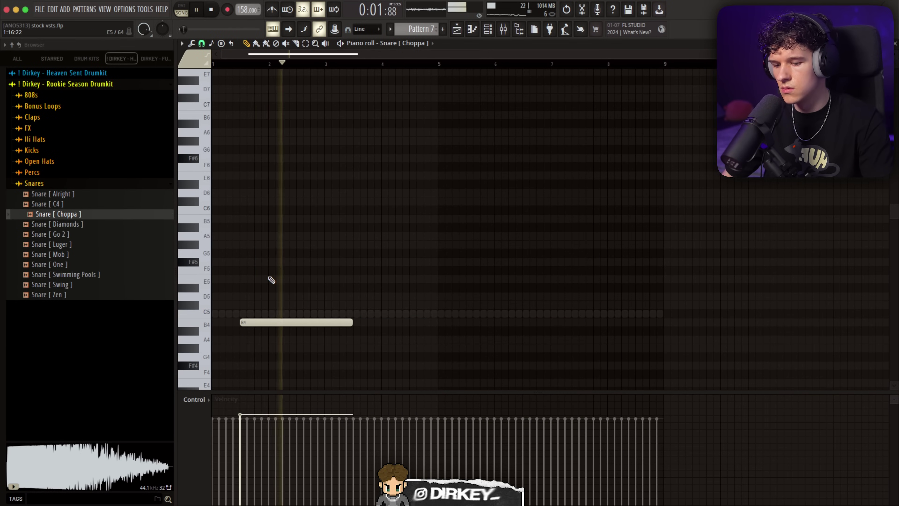
{"action": "key", "text": "shift+Up"}
{"action": "key", "text": "ctrl+b"}
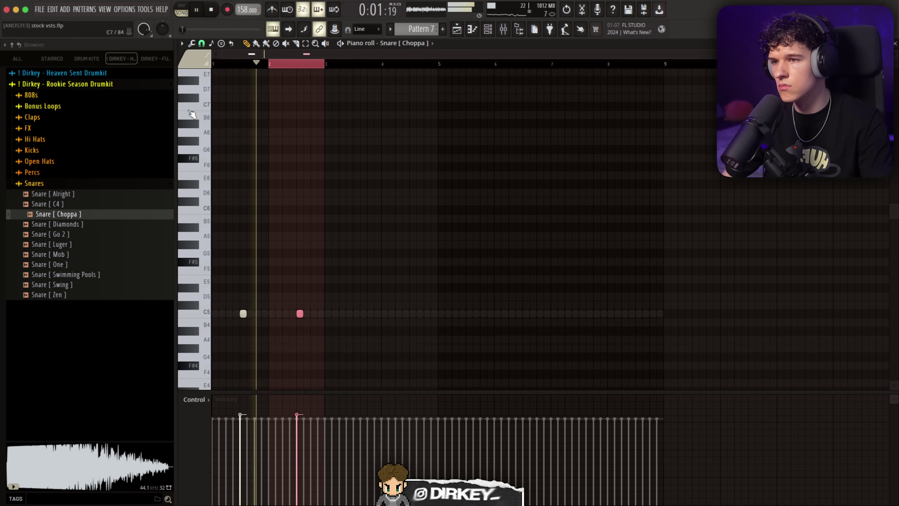
{"action": "key", "text": "ctrl+b"}
{"action": "key", "text": "ctrl+b"}
{"action": "key", "text": "ctrl+b"}
{"action": "key", "text": "ctrl+b"}
{"action": "key", "text": "ctrl+b"}
{"action": "key", "text": "ctrl+b"}
{"action": "key", "text": "ctrl+a"}
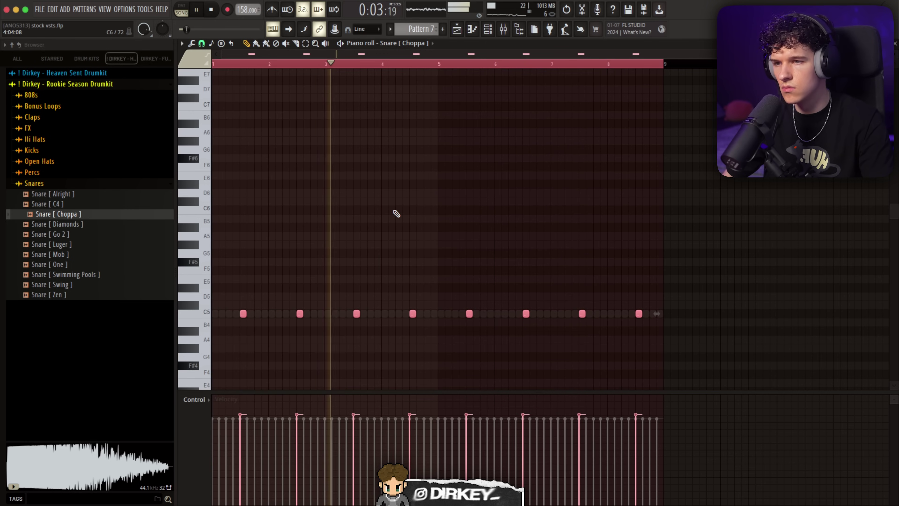
{"action": "key", "text": "ctrl+d"}
{"action": "key", "text": "ctrl+a"}
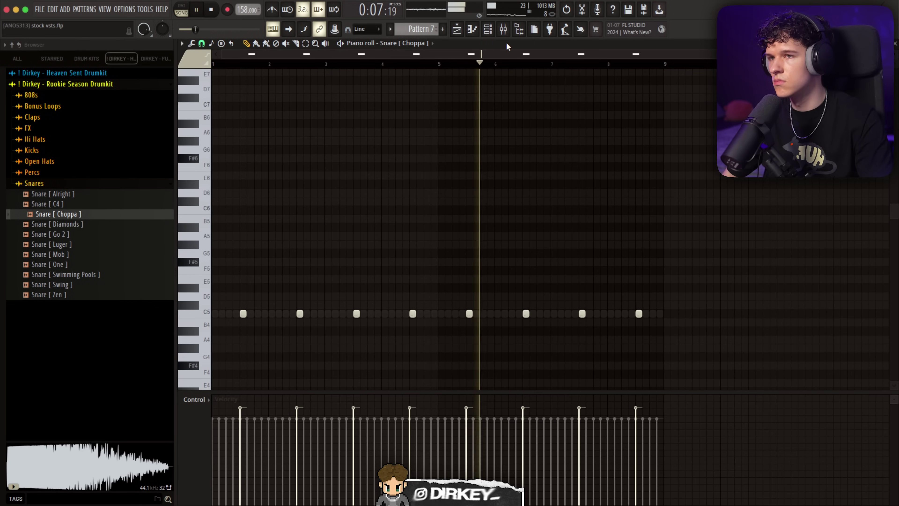
Rename the hi-hat channel to 'hat' in the channel rack.
{"action": "left_click", "coordinate": [488, 29]}
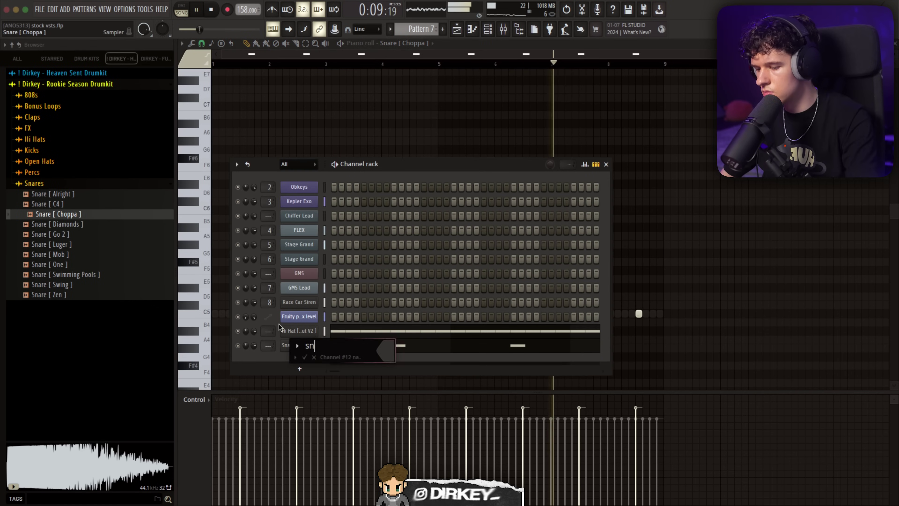
{"action": "type", "text": "hat"}
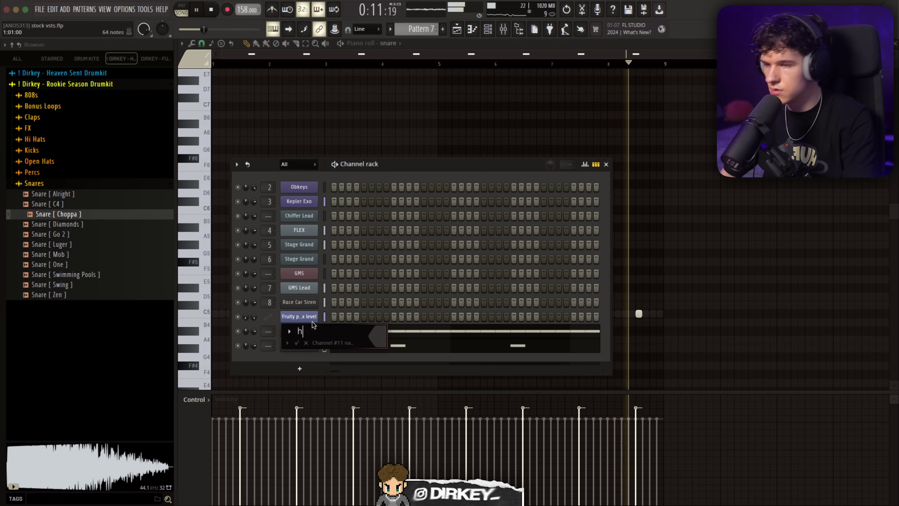
{"action": "key", "text": "Return"}
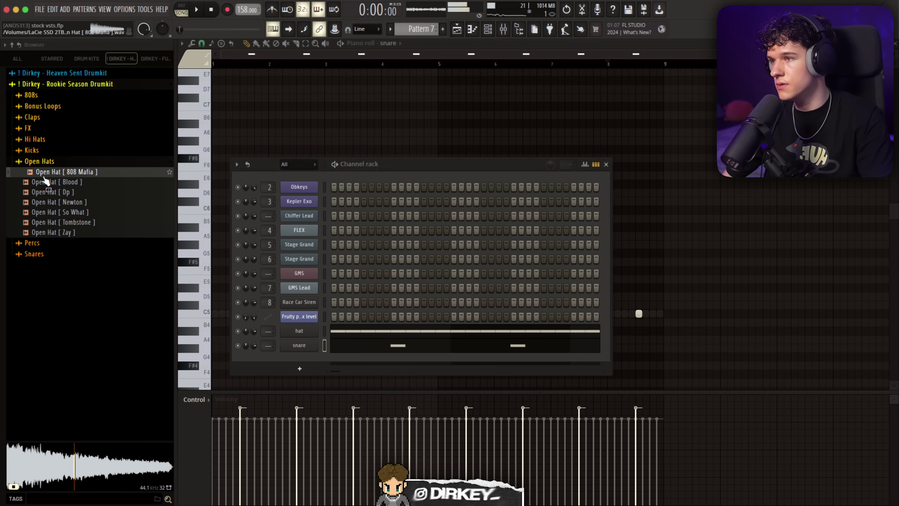
Add the Open Hat [ 808 Mafia ] sample as a new channel and audition the pattern.
{"action": "left_click_drag", "start_coordinate": [301, 370], "coordinate": [297, 358]}
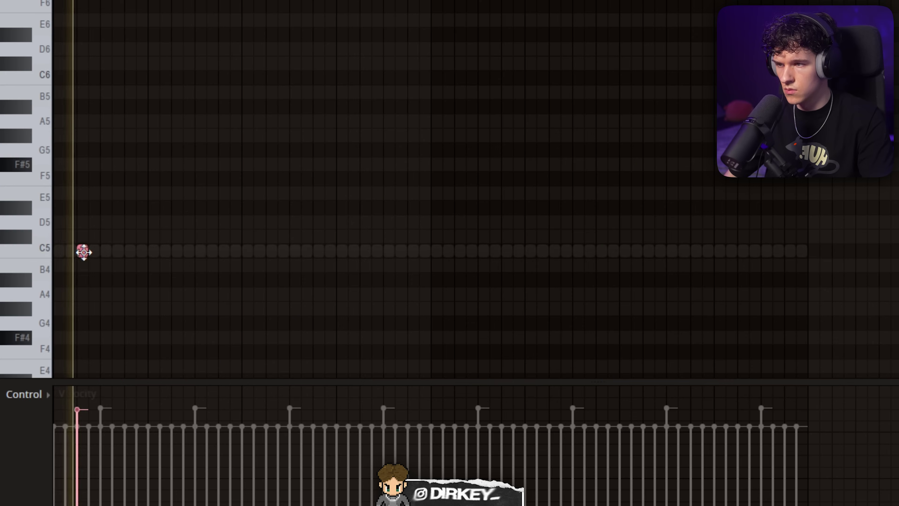
{"action": "key", "text": "space"}
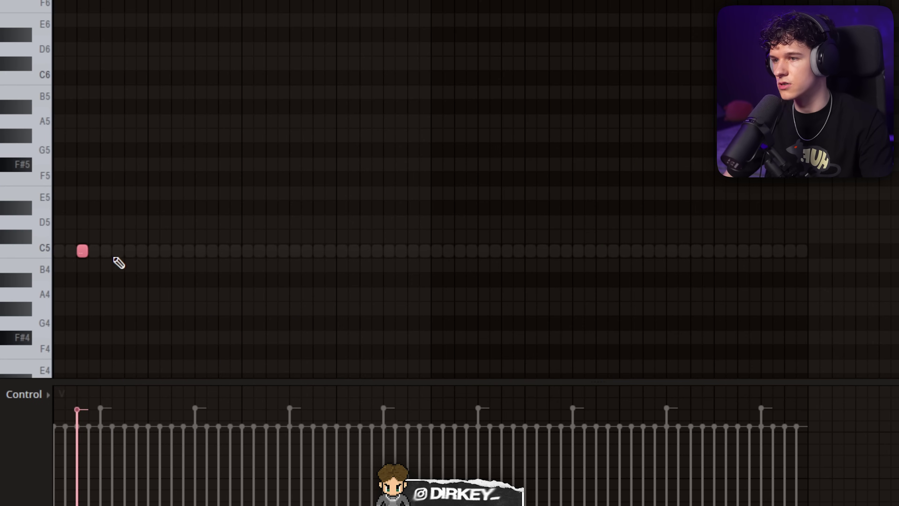
{"action": "key", "text": "space"}
Pencil sparse C5 hits, delete the extras, and duplicate the four-hit rhythm to eight hits.
{"action": "left_click", "coordinate": [153, 251]}
{"action": "left_click", "coordinate": [200, 251]}
{"action": "key", "text": "ctrl+b"}
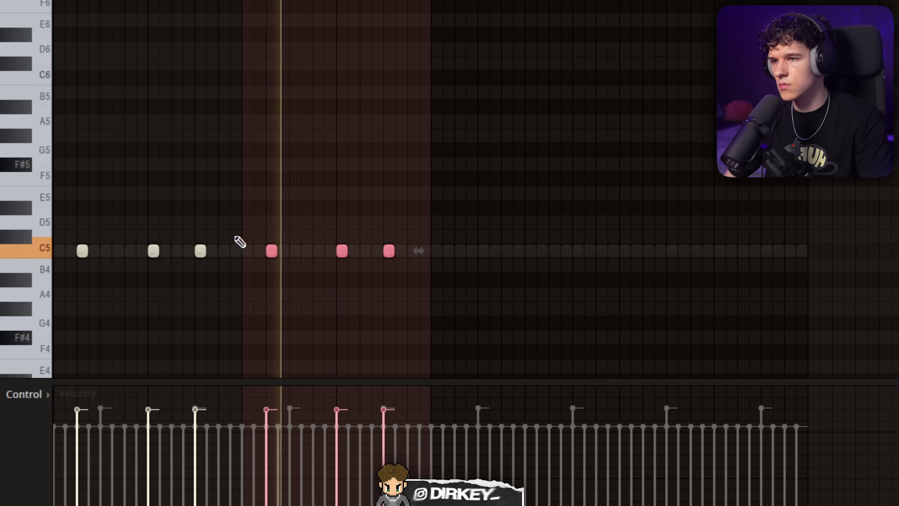
{"action": "left_click_drag", "start_coordinate": [237, 230], "coordinate": [119, 282]}
{"action": "key", "text": "Delete"}
{"action": "key", "text": "ctrl+a"}
{"action": "key", "text": "ctrl+b"}
{"action": "key", "text": "ctrl+a"}
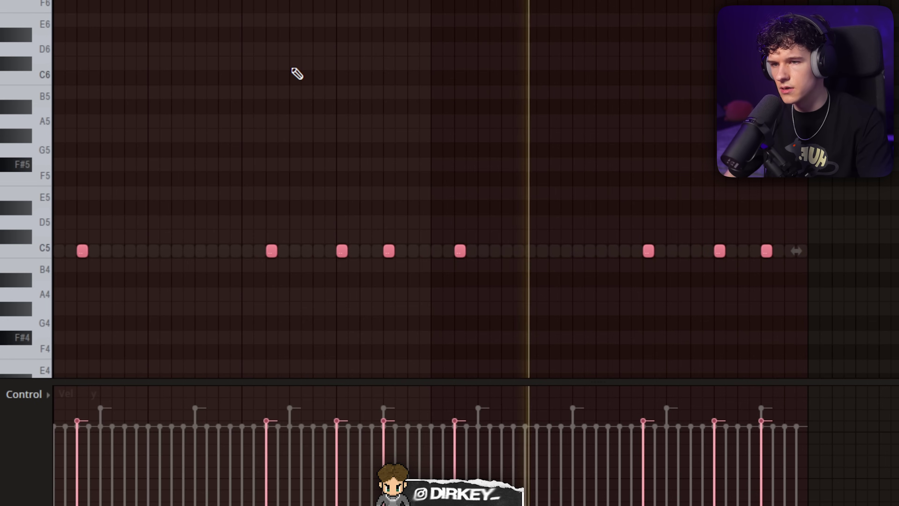
{"action": "key", "text": "ctrl+d"}
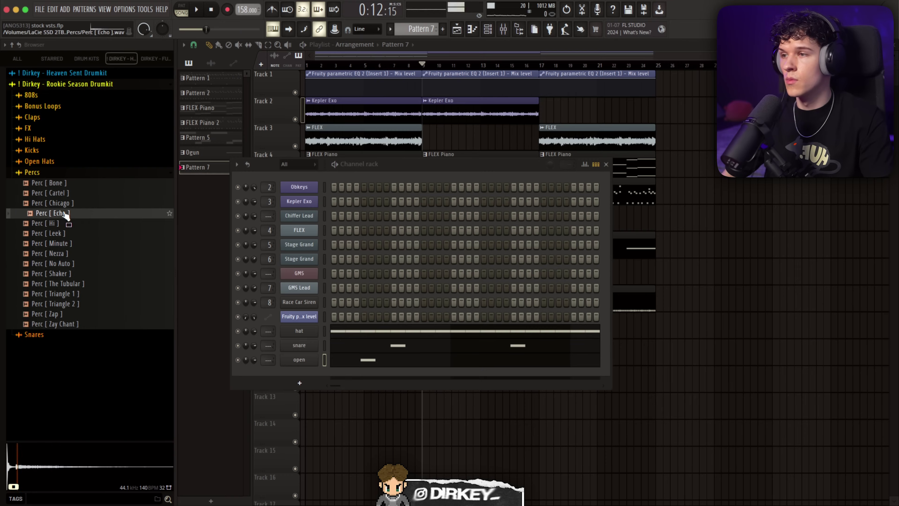
Audition the kit's perc samples and load Perc [ Nezza ] as a new channel.
{"action": "left_click", "coordinate": [60, 233]}
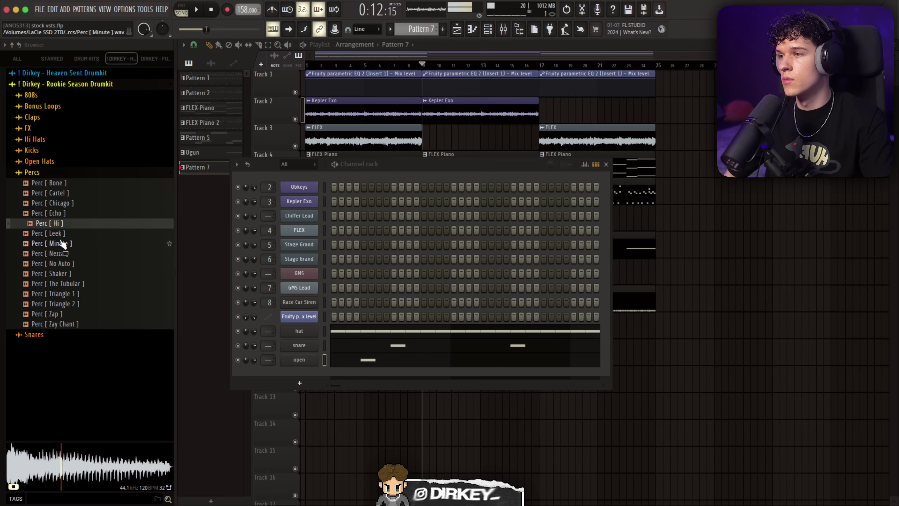
{"action": "left_click", "coordinate": [60, 254]}
{"action": "key", "text": "Return"}
{"action": "left_click", "coordinate": [55, 263]}
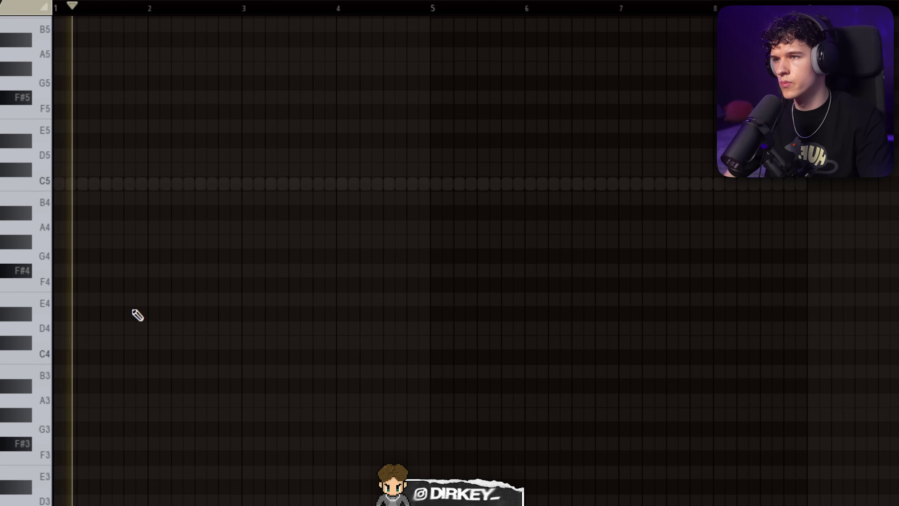
Place two C5 perc hits just before bar 3 and duplicate them four bars later.
{"action": "left_click", "coordinate": [224, 184]}
{"action": "left_click", "coordinate": [235, 183]}
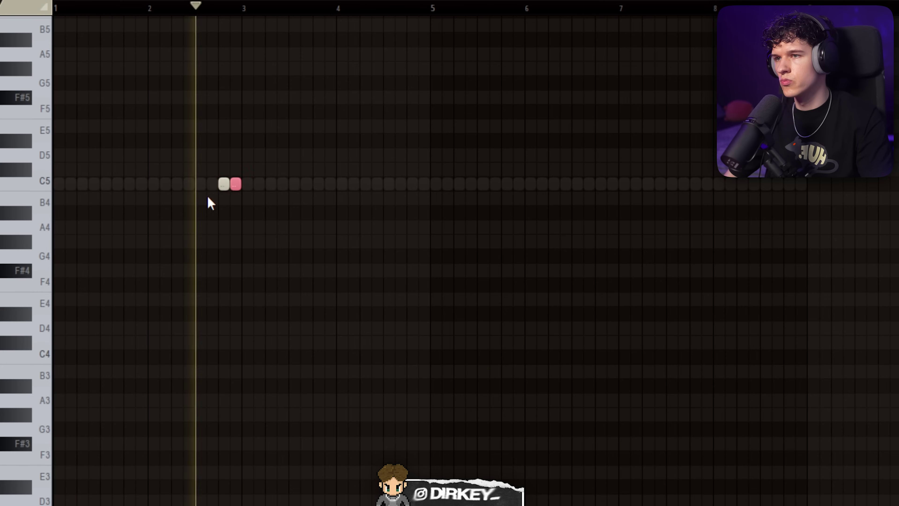
{"action": "key", "text": "ctrl+a"}
{"action": "key", "text": "ctrl+b"}
{"action": "left_click", "coordinate": [574, 66]}
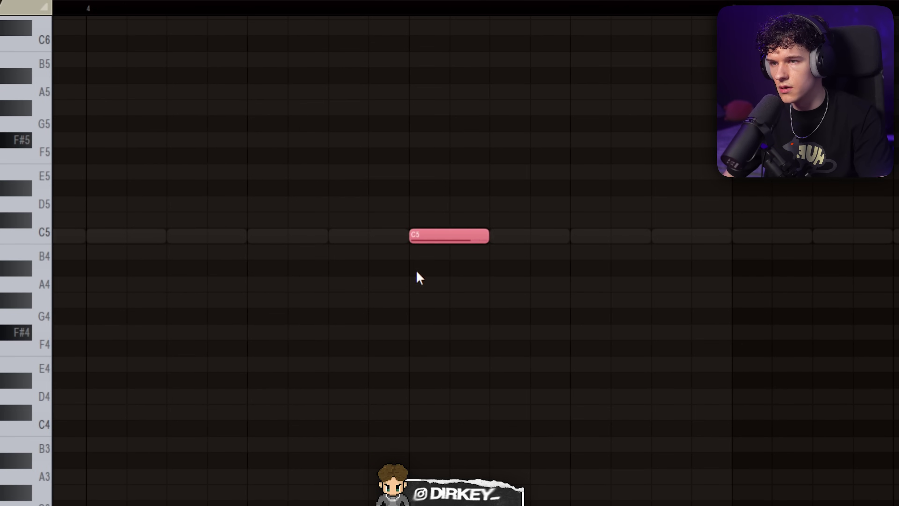
Repeat the eight-note C5 roll from the end of bar 4 into bar 8.
{"action": "key", "text": "ctrl+a"}
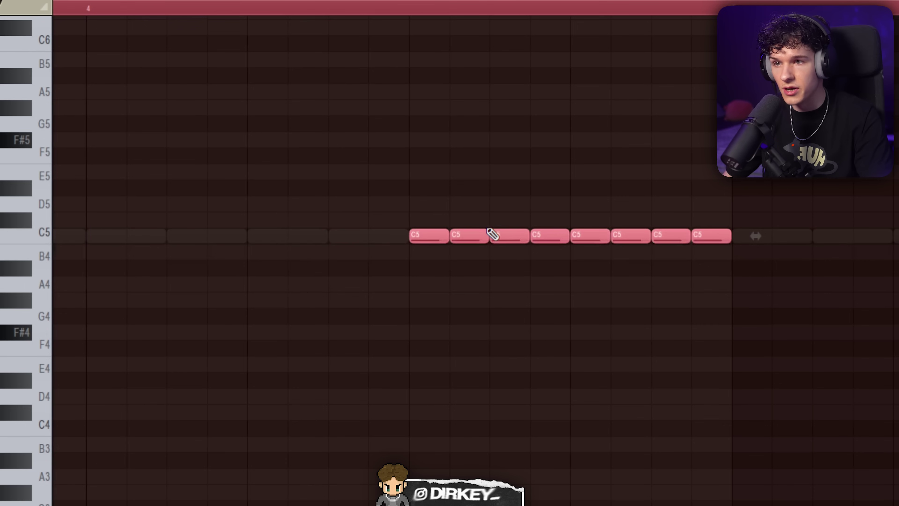
{"action": "key", "text": "ctrl+d"}
{"action": "scroll", "coordinate": [311, 16], "scroll_direction": "down", "scroll_amount": 5}
{"action": "key", "text": "ctrl+a"}
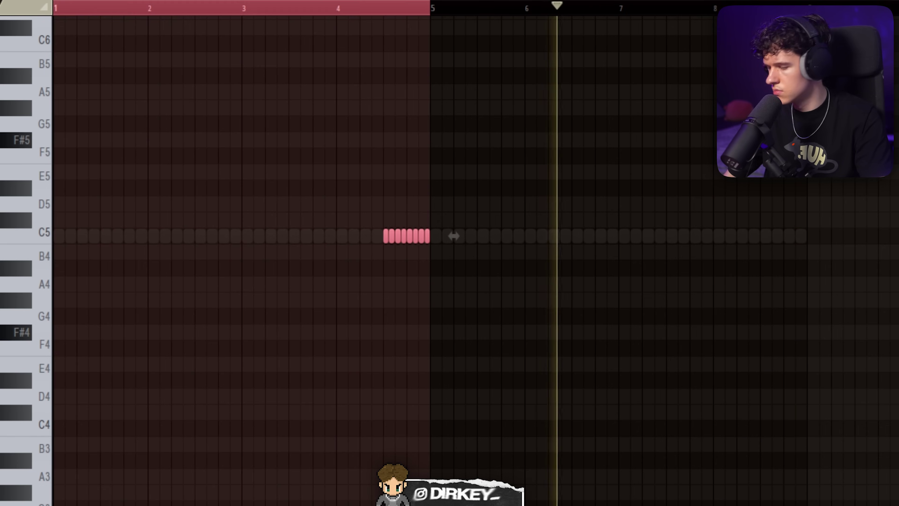
{"action": "key", "text": "ctrl+b"}
{"action": "key", "text": "ctrl+d"}
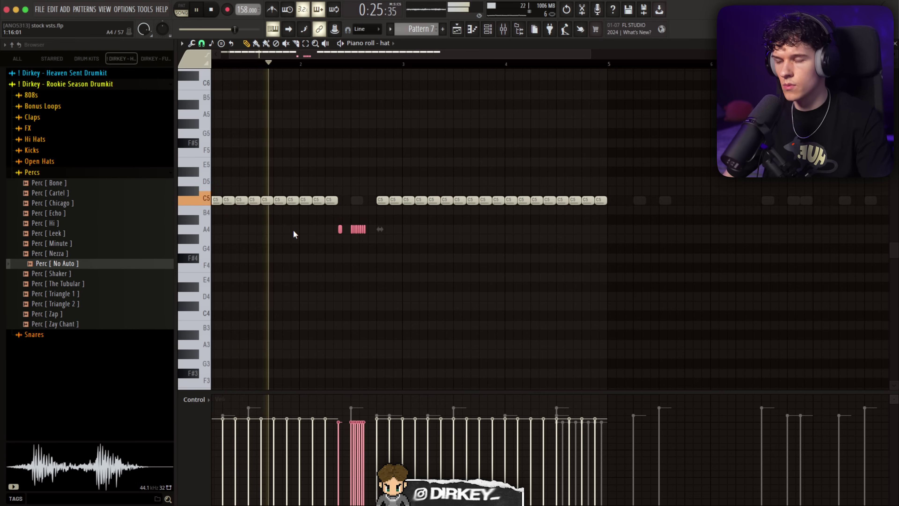
Paint a quick A4 hi-hat roll and play the pattern back.
{"action": "key", "text": "ctrl+d"}
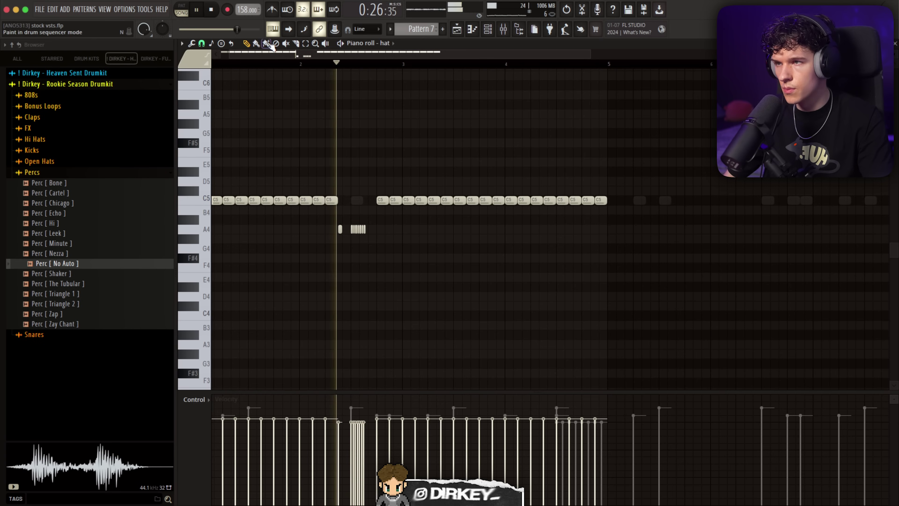
{"action": "left_click_drag", "start_coordinate": [492, 230], "coordinate": [517, 231]}
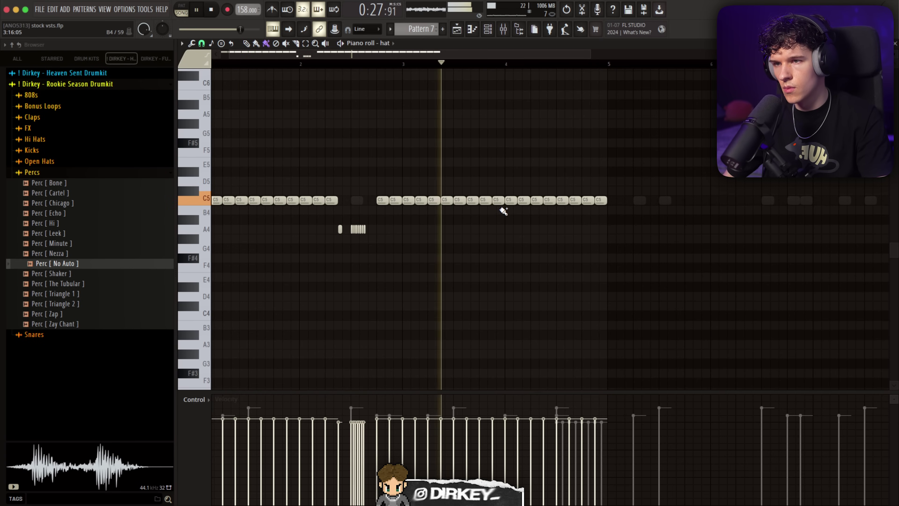
{"action": "key", "text": "space"}
{"action": "key", "text": "ctrl+d"}
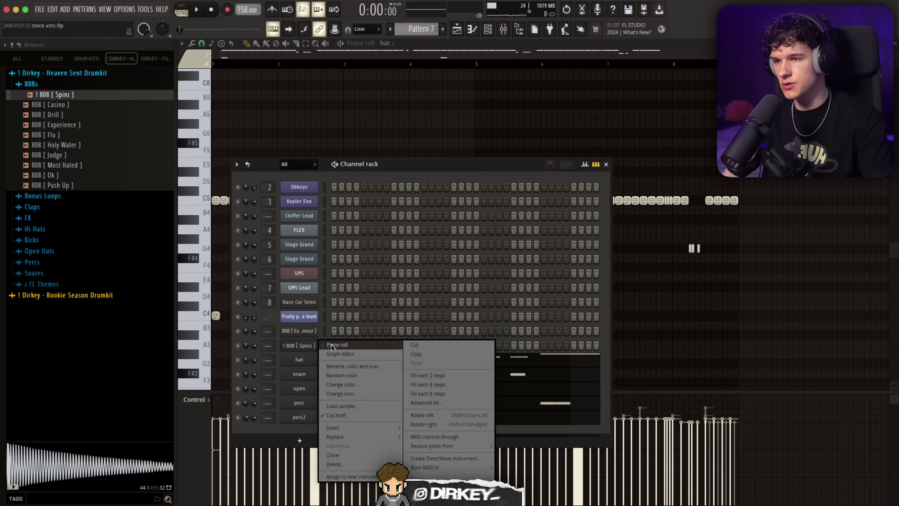
Pencil F#5 hits for ! 808 [ Spinz ] and copy bars 1–4 into bars 5–8.
{"action": "left_click", "coordinate": [332, 345]}
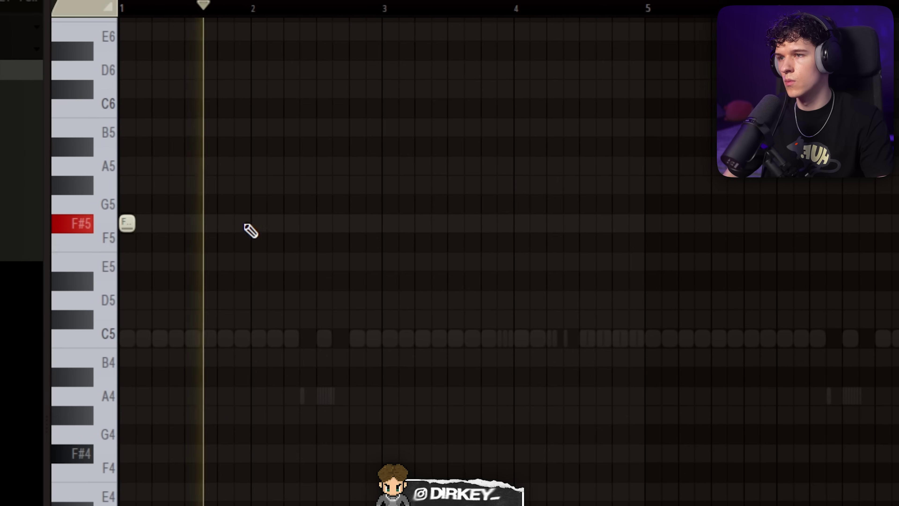
{"action": "left_click", "coordinate": [235, 223]}
{"action": "left_click", "coordinate": [274, 224]}
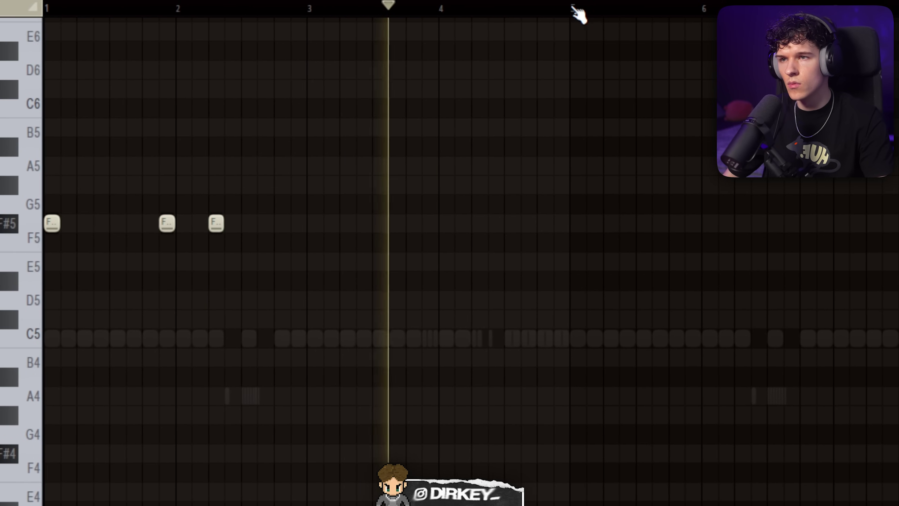
{"action": "left_click_drag", "start_coordinate": [579, 14], "coordinate": [46, 11]}
{"action": "key", "text": "ctrl+b"}
{"action": "left_click", "coordinate": [616, 250]}
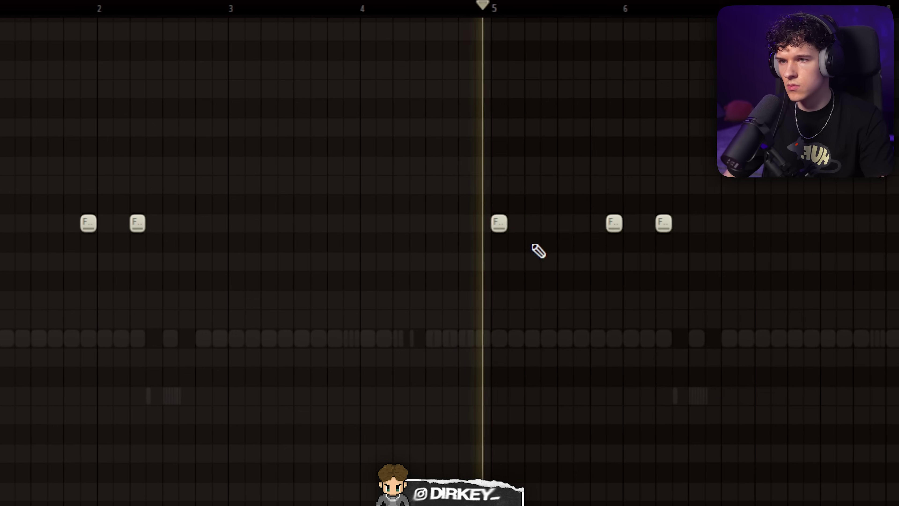
{"action": "left_click", "coordinate": [625, 223]}
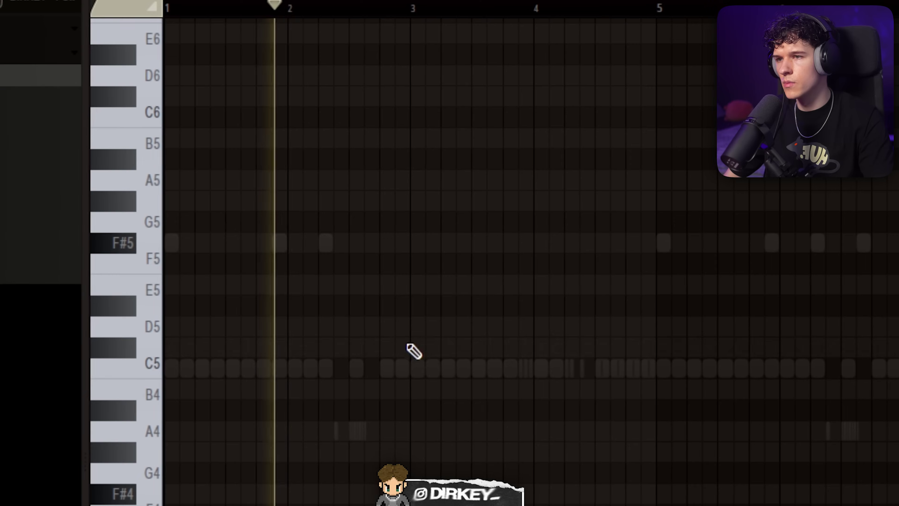
Pencil C#5 and higher-pitched 808 [ Experience ] notes and duplicate them four bars later.
{"action": "left_click", "coordinate": [328, 219]}
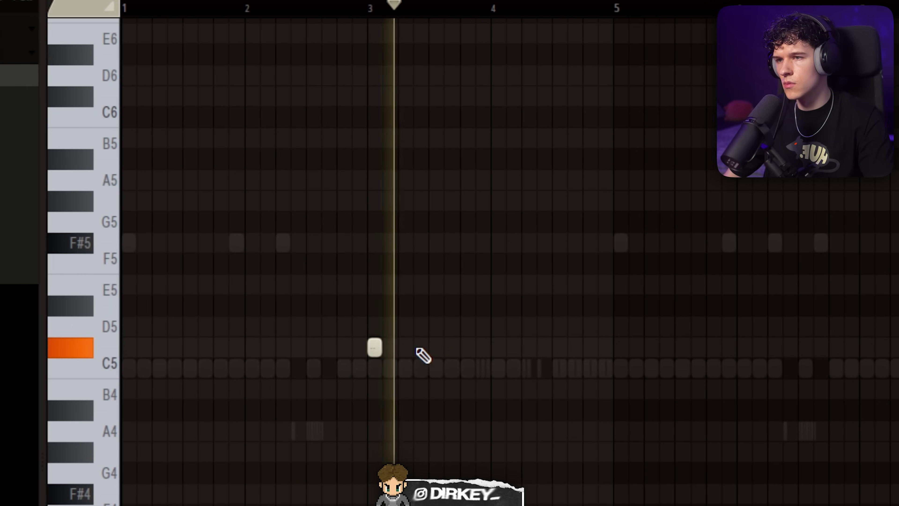
{"action": "left_click", "coordinate": [460, 347]}
{"action": "left_click", "coordinate": [445, 326]}
{"action": "left_click", "coordinate": [552, 326]}
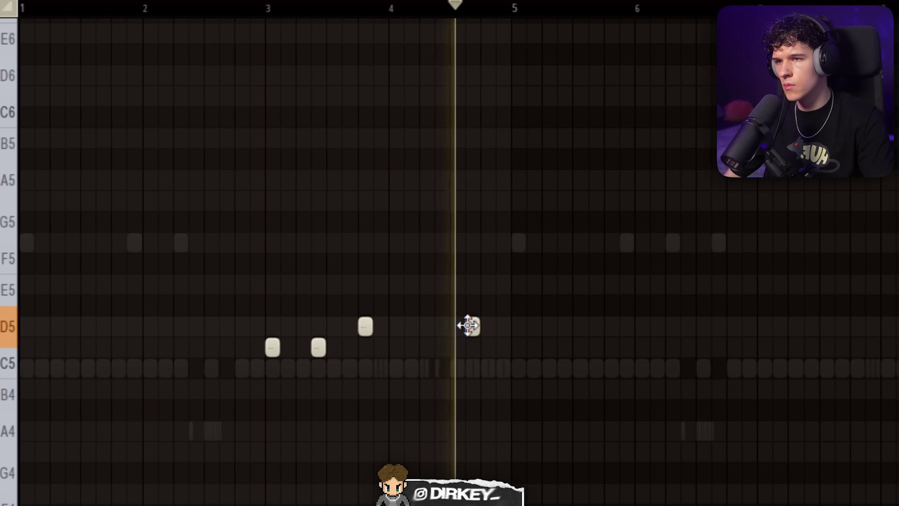
{"action": "key", "text": "ctrl+a"}
{"action": "key", "text": "ctrl+b"}
{"action": "key", "text": "ctrl+d"}
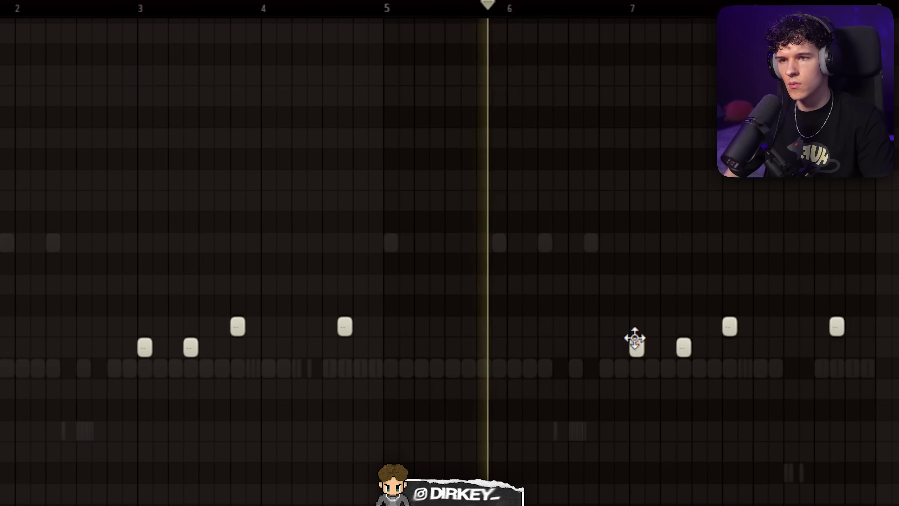
Add one more C#5 note and name the new channel snare2.
{"action": "left_click", "coordinate": [619, 348]}
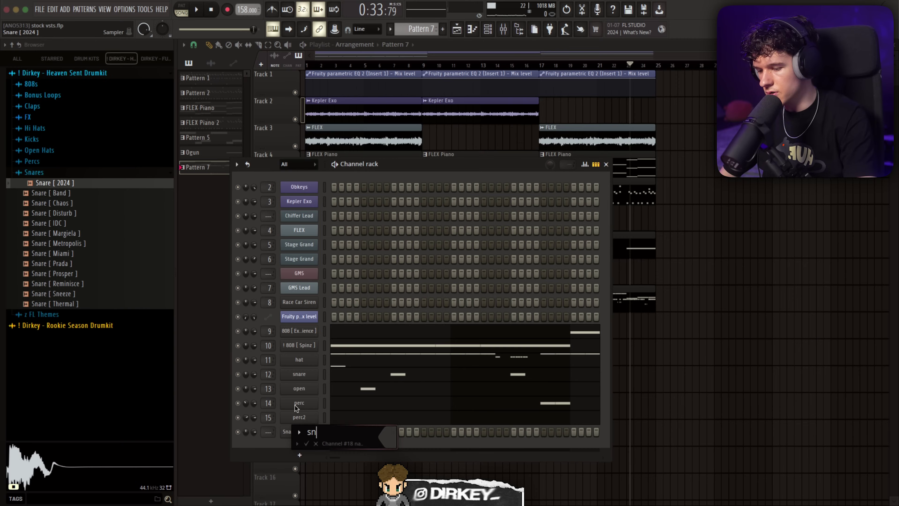
{"action": "type", "text": "are2"}
{"action": "key", "text": "Return"}
Program four short one-step C5 snare2 hits and duplicate the group later in the pattern.
{"action": "right_click", "coordinate": [302, 437]}
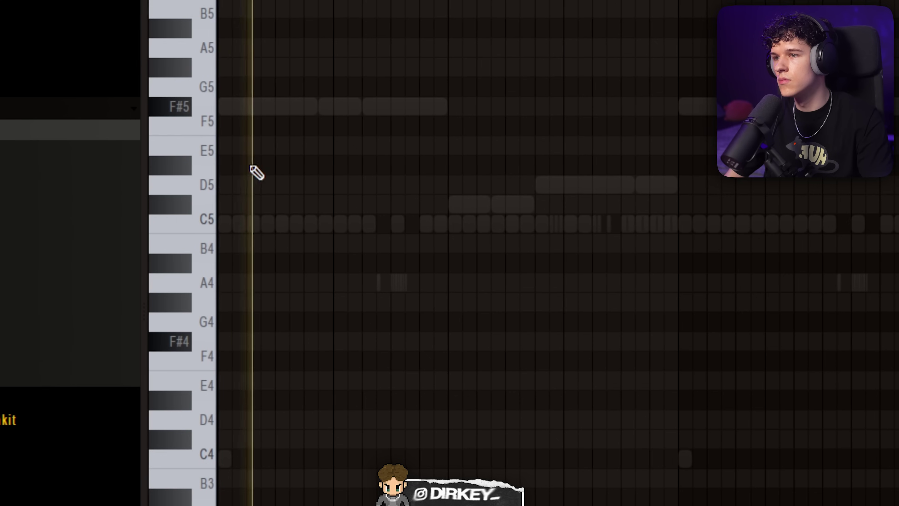
{"action": "left_click", "coordinate": [352, 224]}
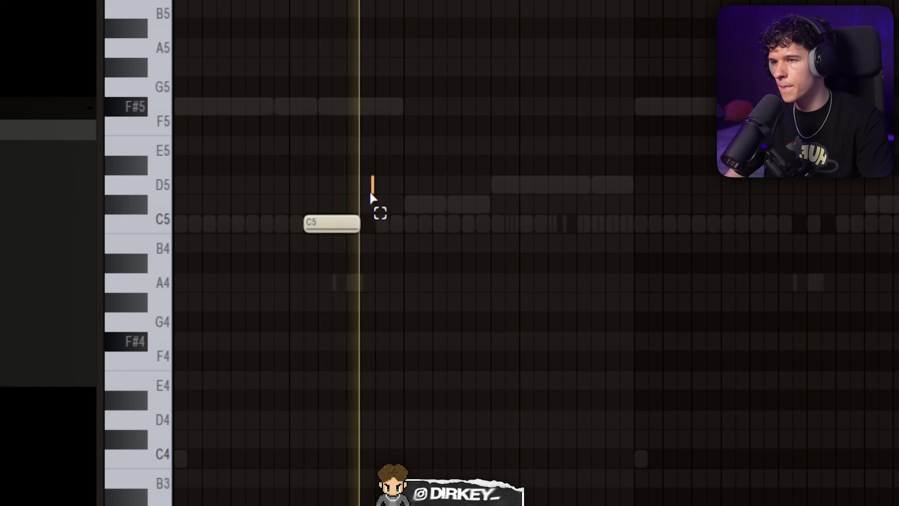
{"action": "left_click_drag", "start_coordinate": [371, 198], "coordinate": [311, 221]}
{"action": "left_click", "coordinate": [513, 224]}
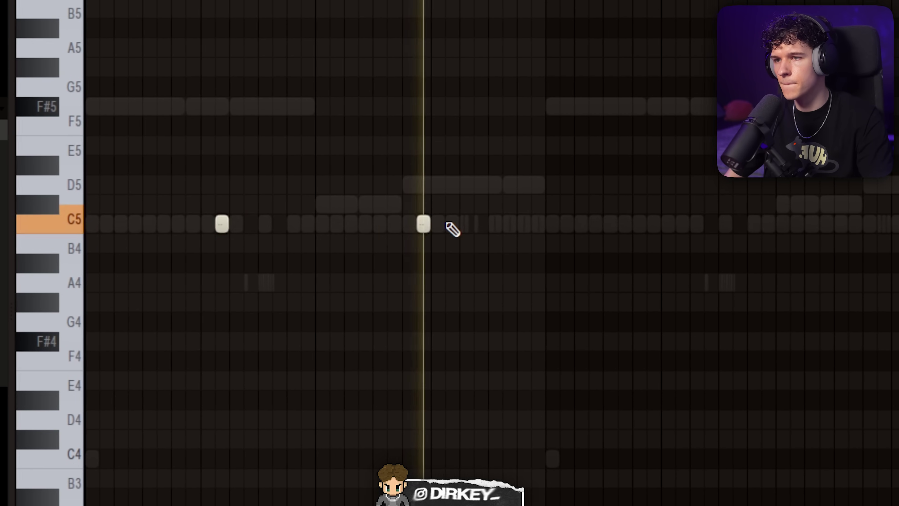
{"action": "left_click", "coordinate": [451, 224]}
{"action": "left_click", "coordinate": [538, 224]}
{"action": "key", "text": "ctrl+a"}
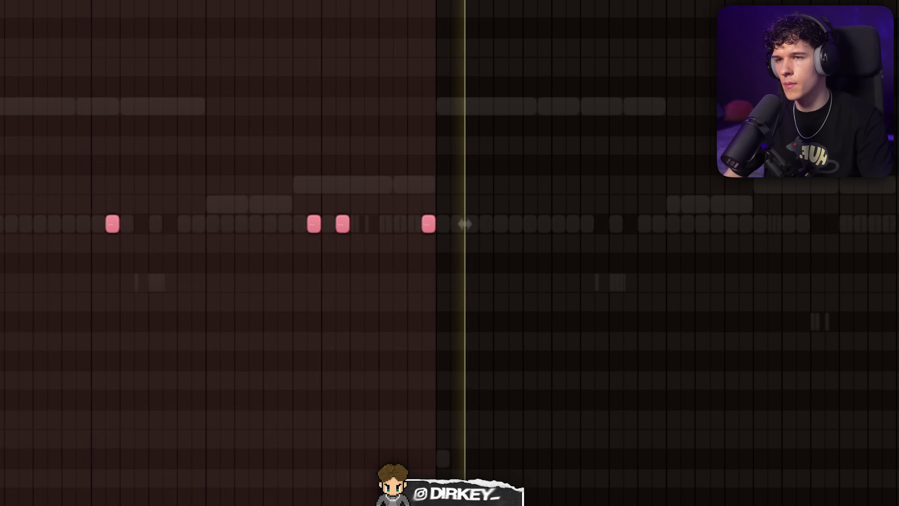
{"action": "key", "text": "ctrl+b"}
{"action": "key", "text": "ctrl+d"}
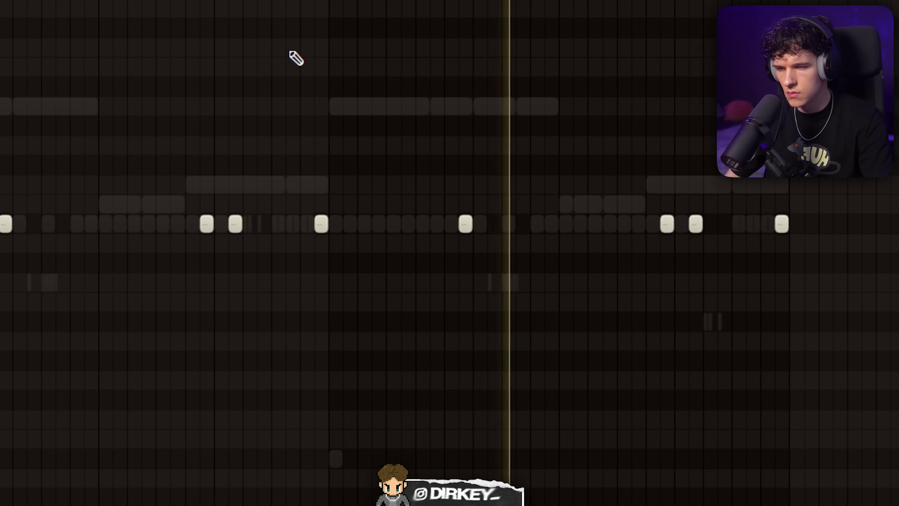